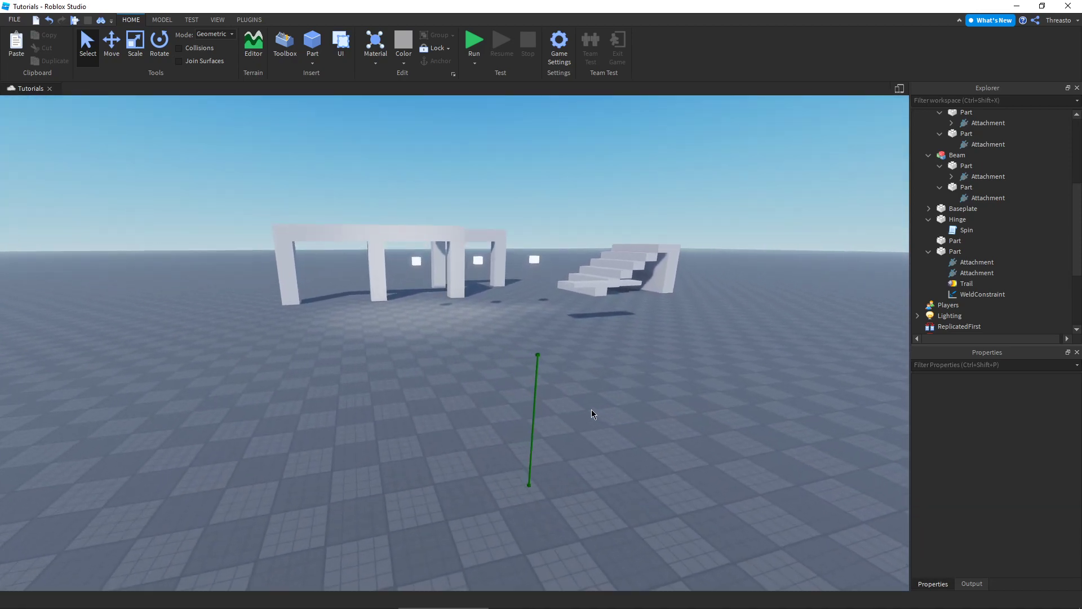
key(d)
scroll(591, 409, up, 2)
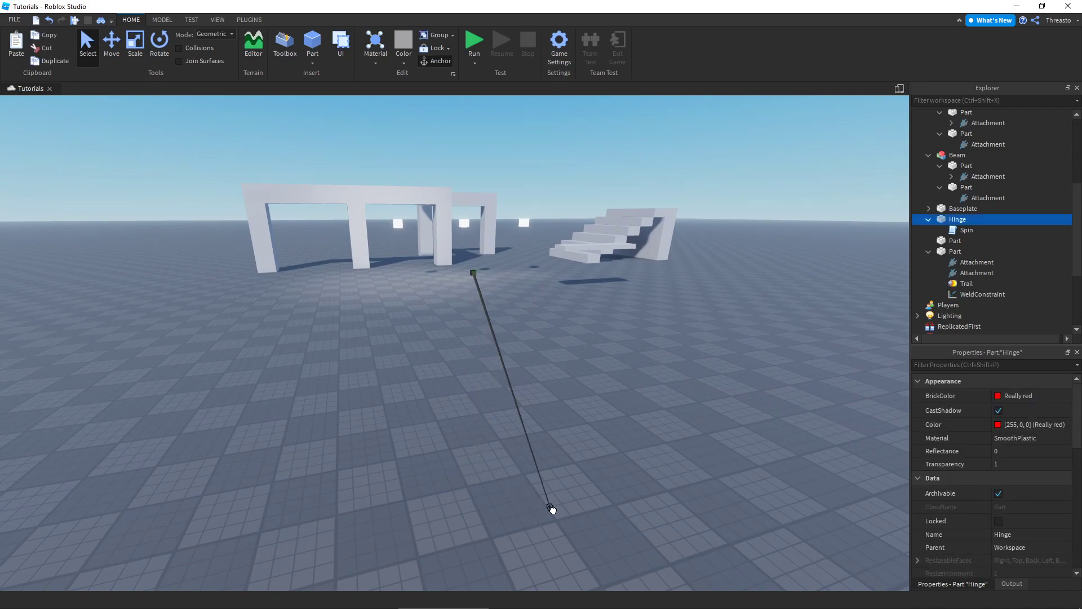
drag(579, 326, 637, 460)
right_drag(637, 460, 637, 460)
key(ctrl+z)
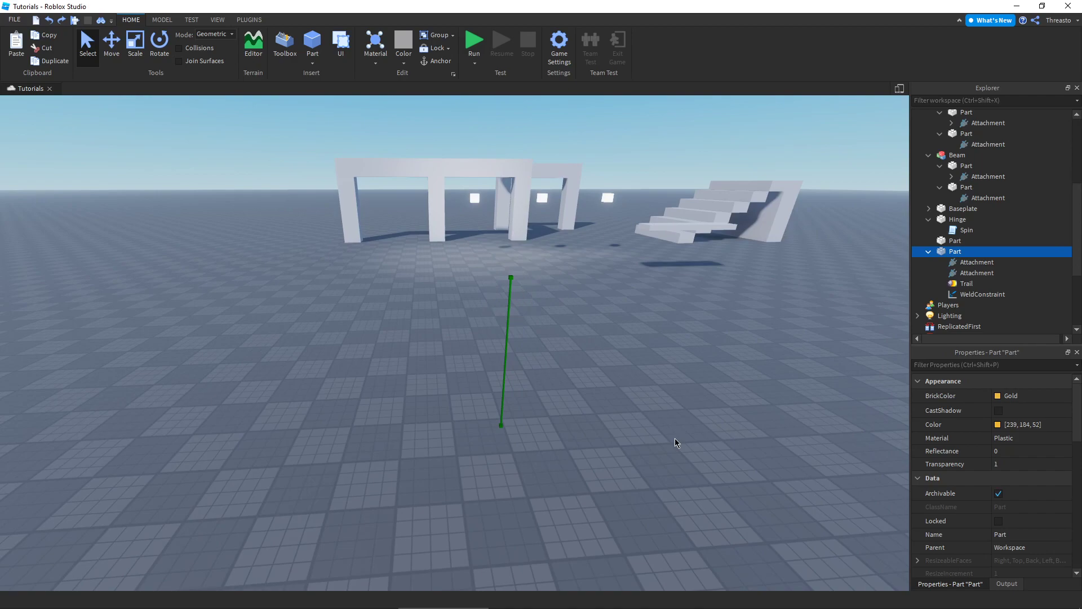
Step: Run the simulation, restart it once, and view the spinning trail from several angles
click(474, 42)
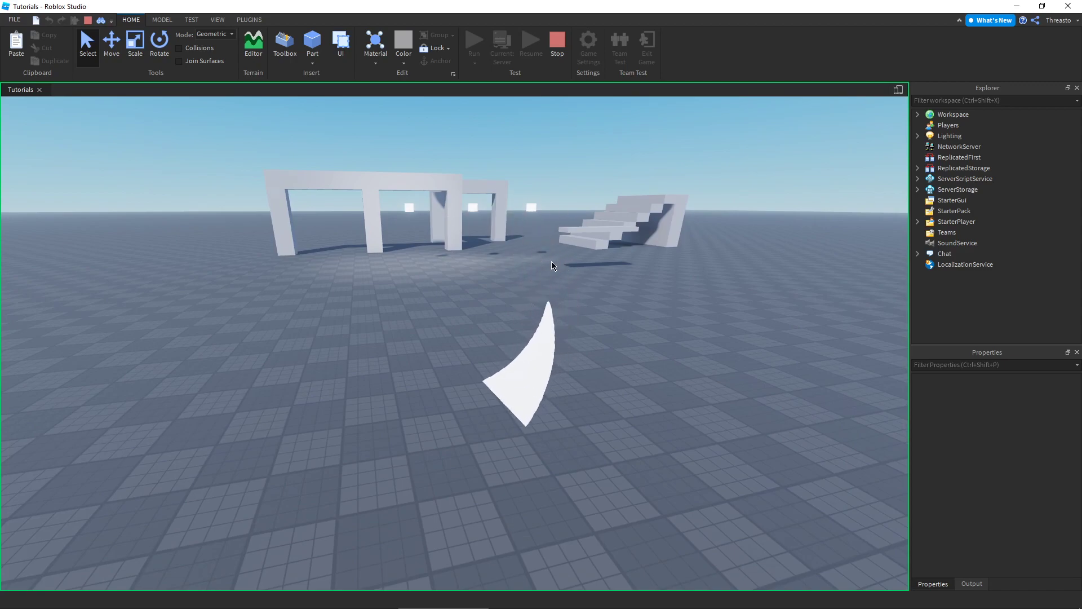
right_drag(579, 142, 577, 139)
key(shift+F5)
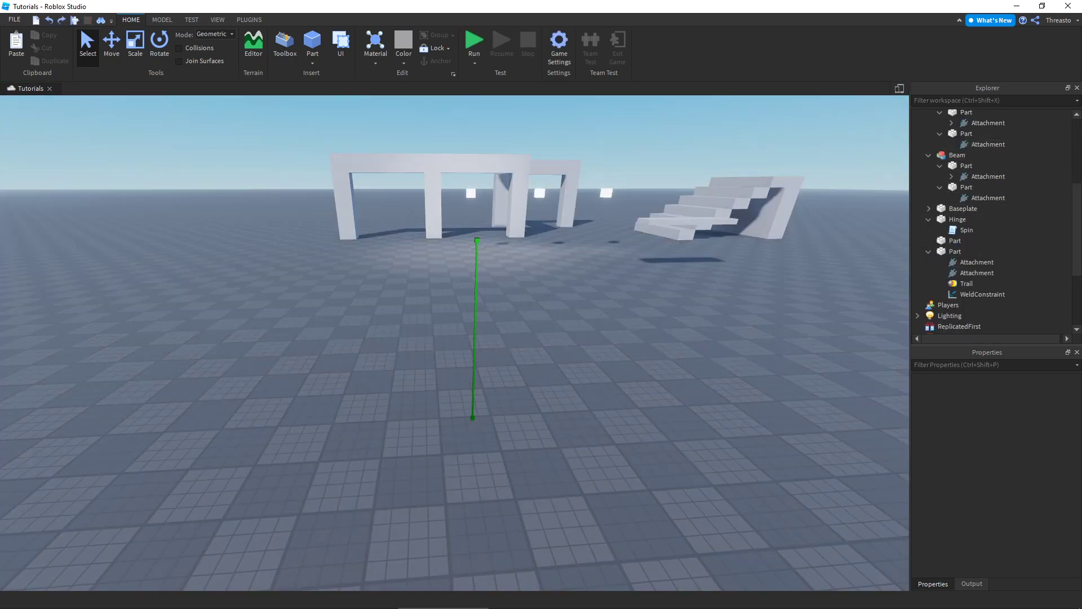
key(F8)
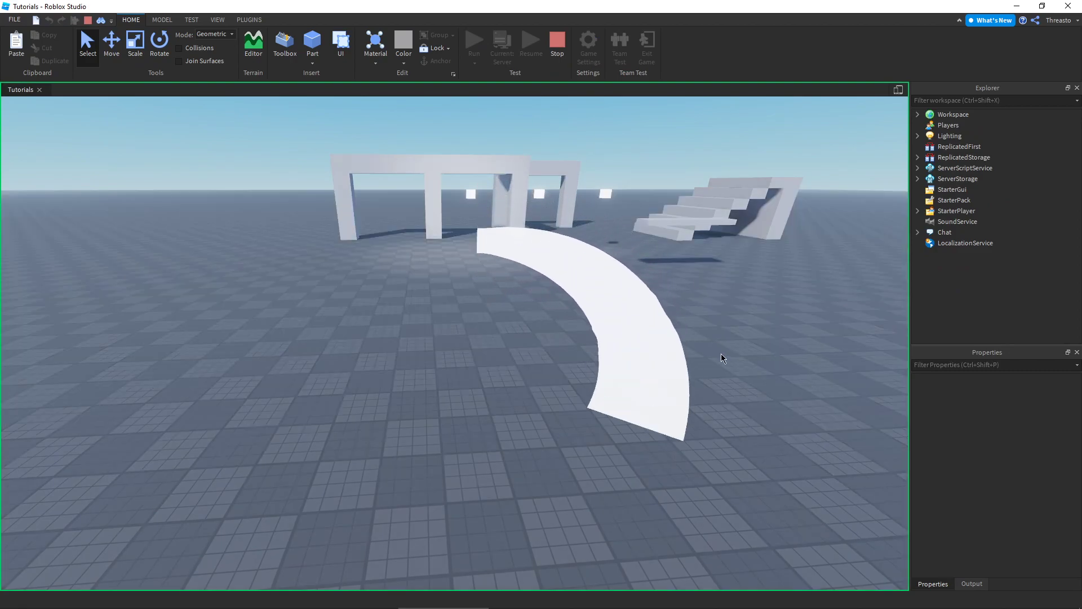
right_drag(731, 357, 731, 357)
key(q)
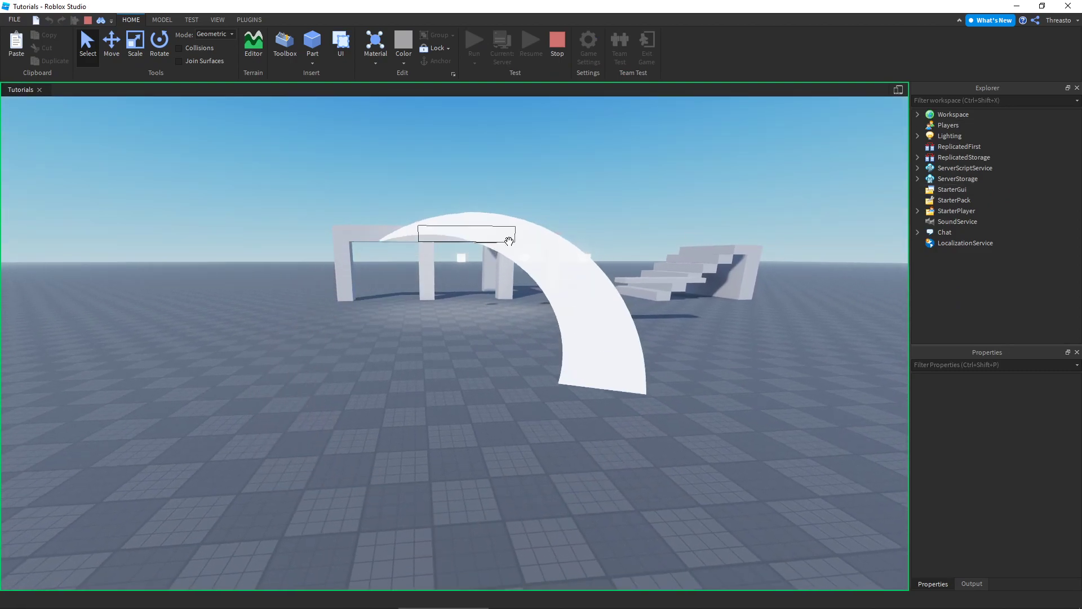
click(591, 439)
right_drag(620, 413, 620, 412)
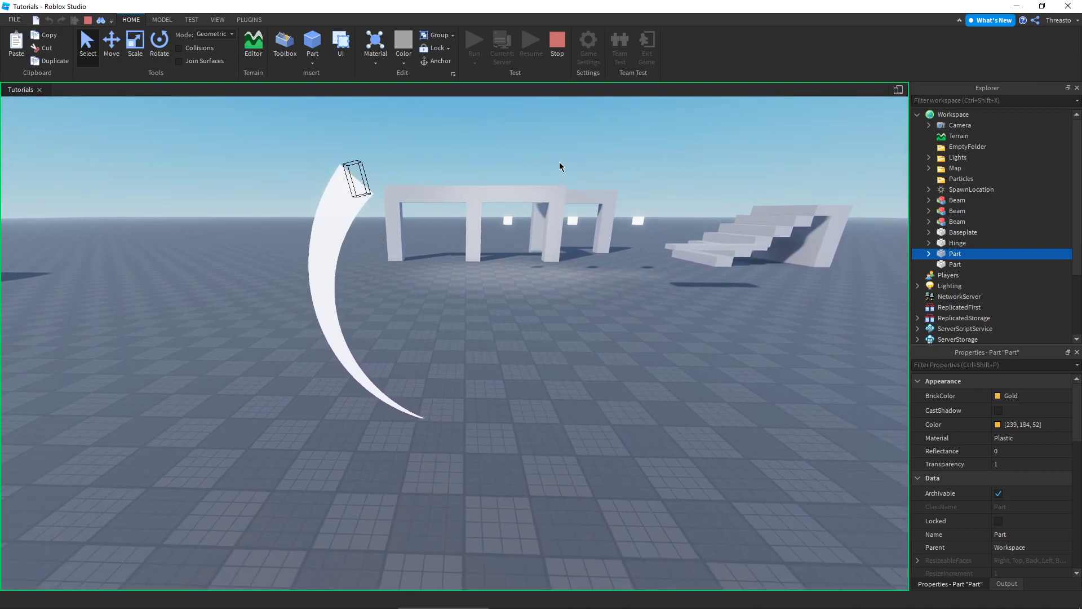
Step: Restart the simulation and clear the selection of the moving part
click(557, 45)
key(F8)
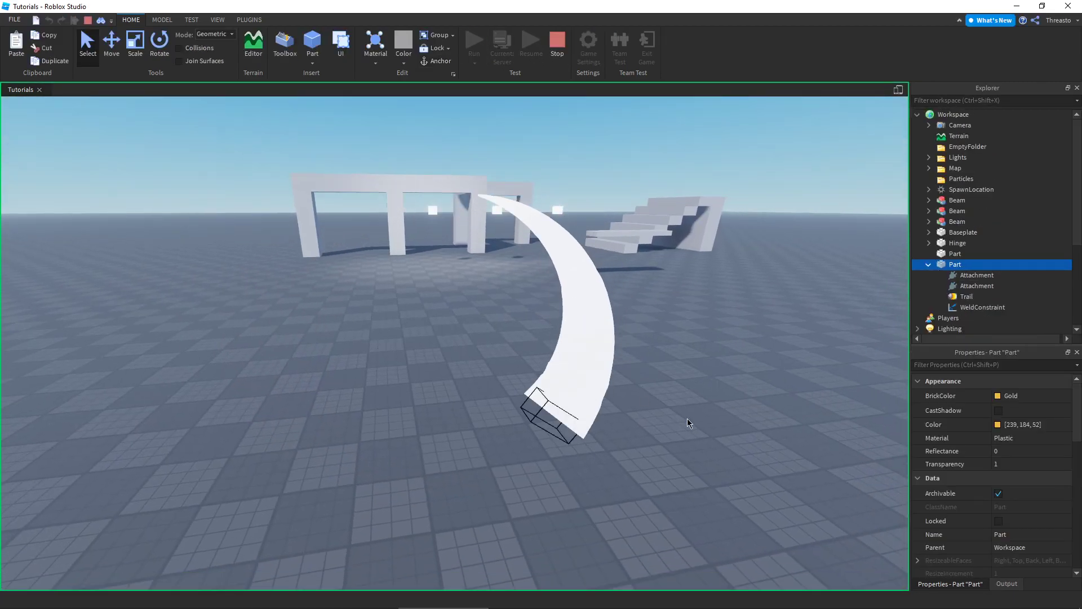
click(739, 397)
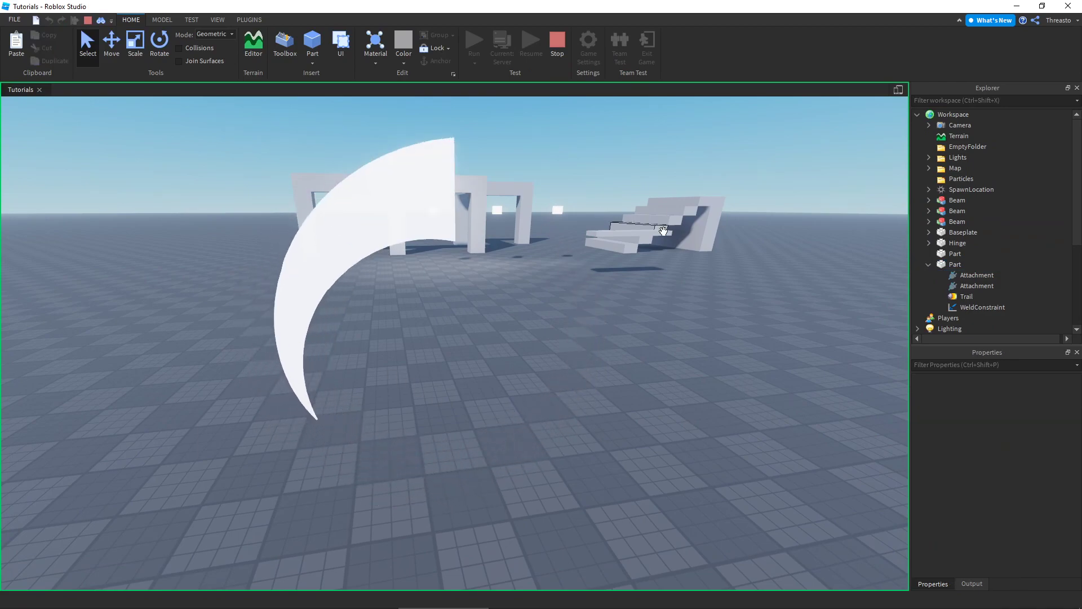
right_drag(754, 353, 754, 353)
Step: Select both attachments inside the trail's part and view where they sit on the moving trail
click(958, 277)
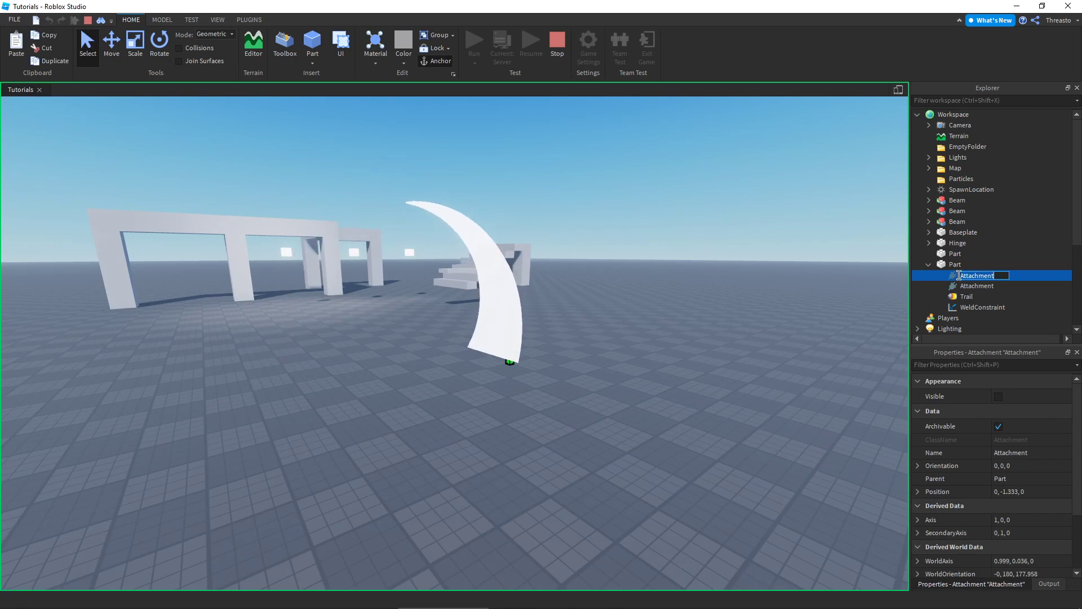
right_drag(781, 306, 781, 305)
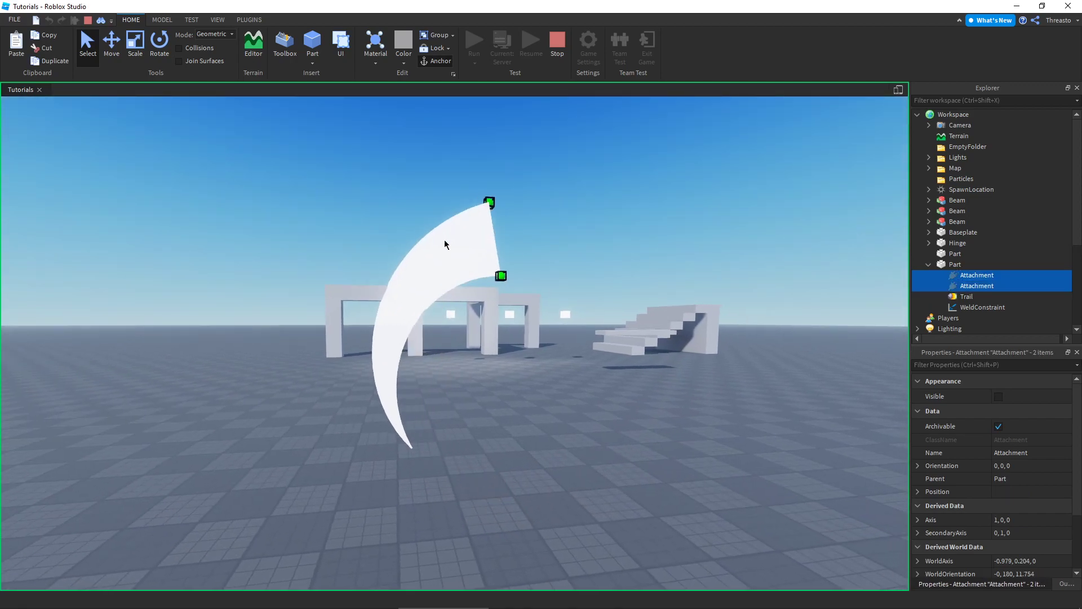
right_drag(569, 342, 567, 346)
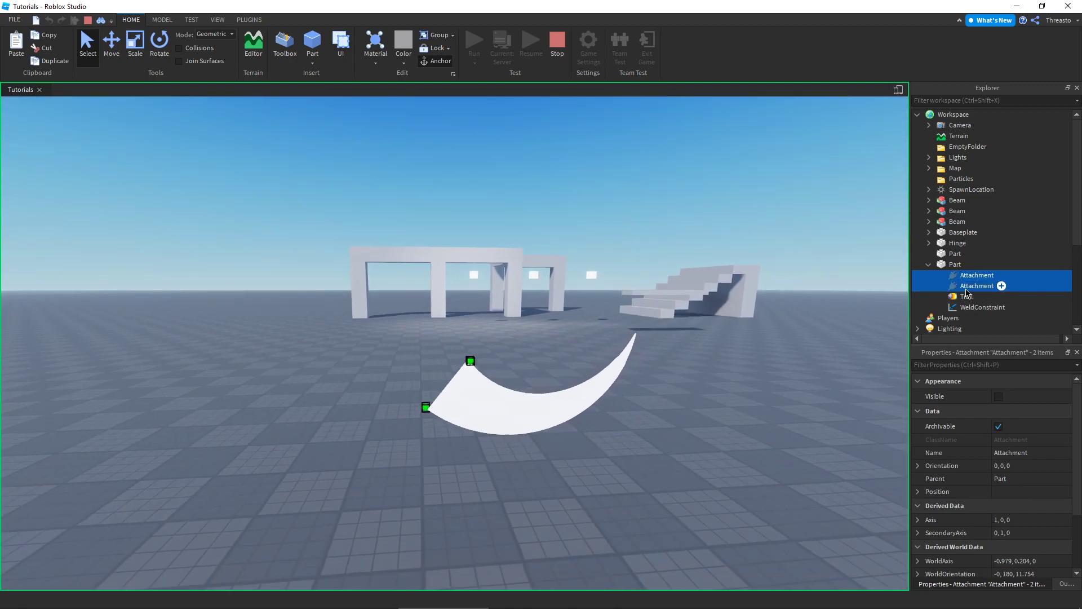
Step: Examine the Trail object's Appearance, Data and Emission properties, including its Attachment0 and Attachment1 links
click(964, 297)
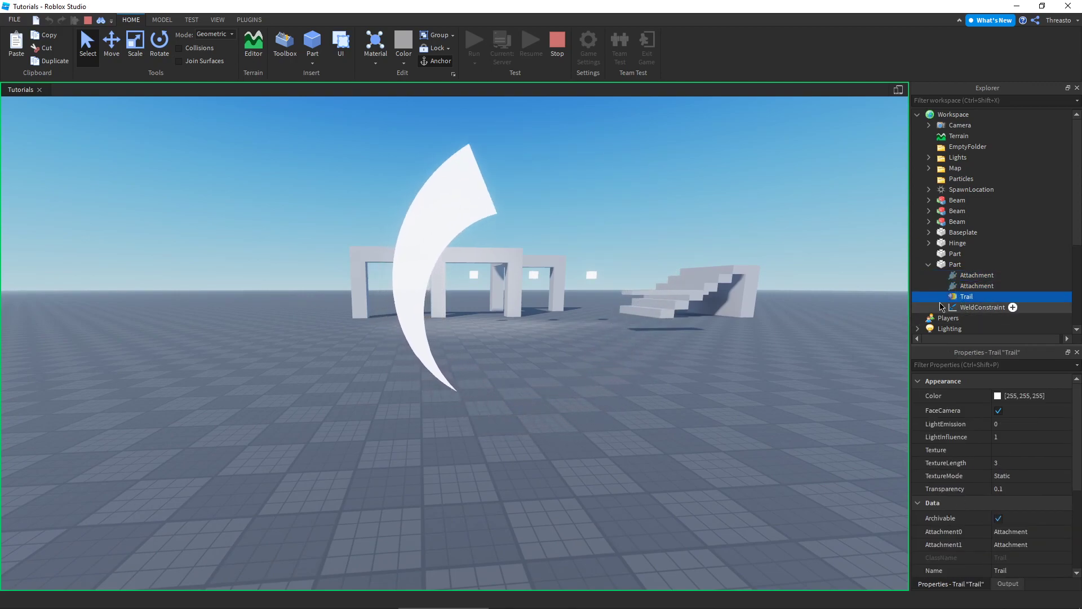
scroll(989, 475, down, 3)
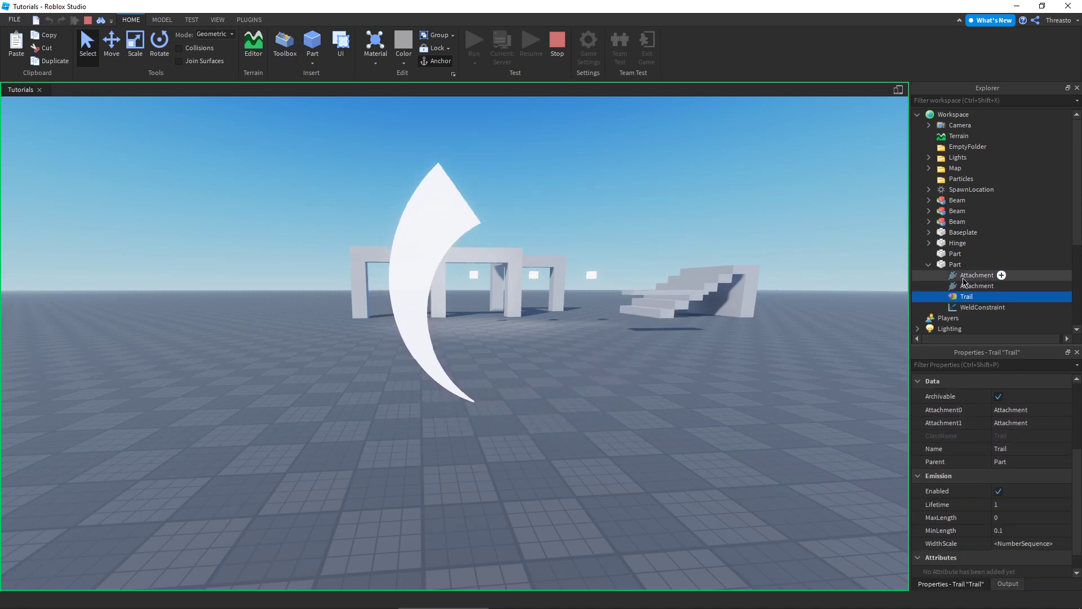
scroll(979, 375, up, 3)
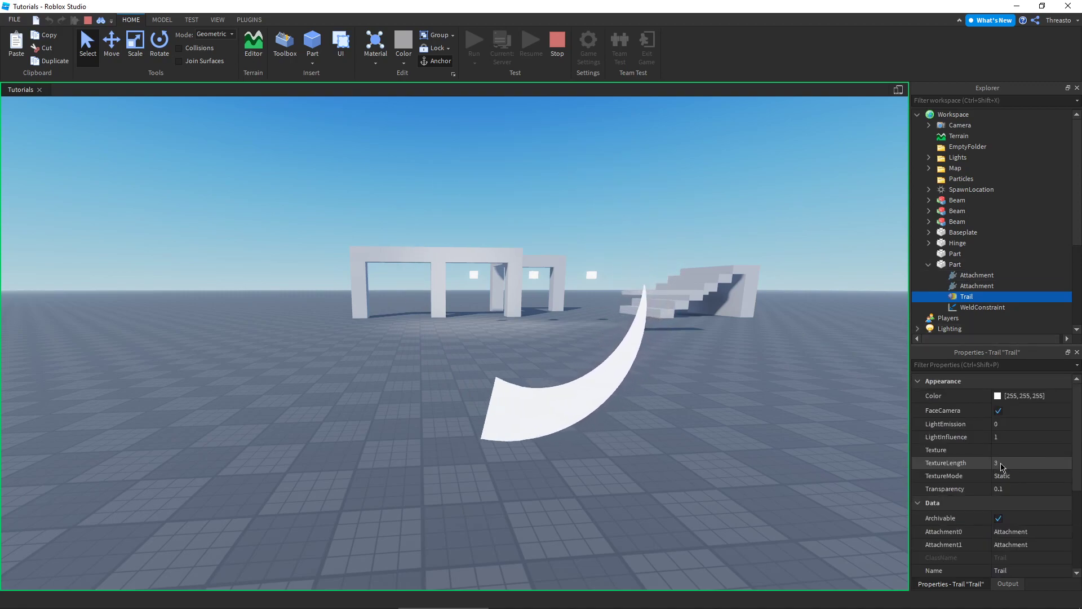
click(967, 286)
click(965, 297)
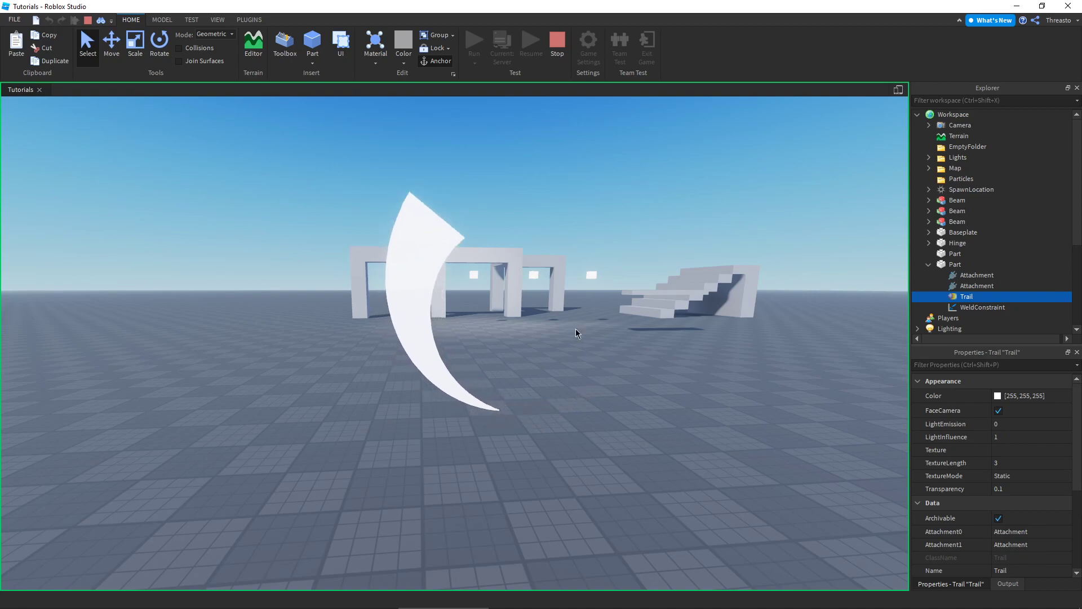
scroll(1019, 471, down, 5)
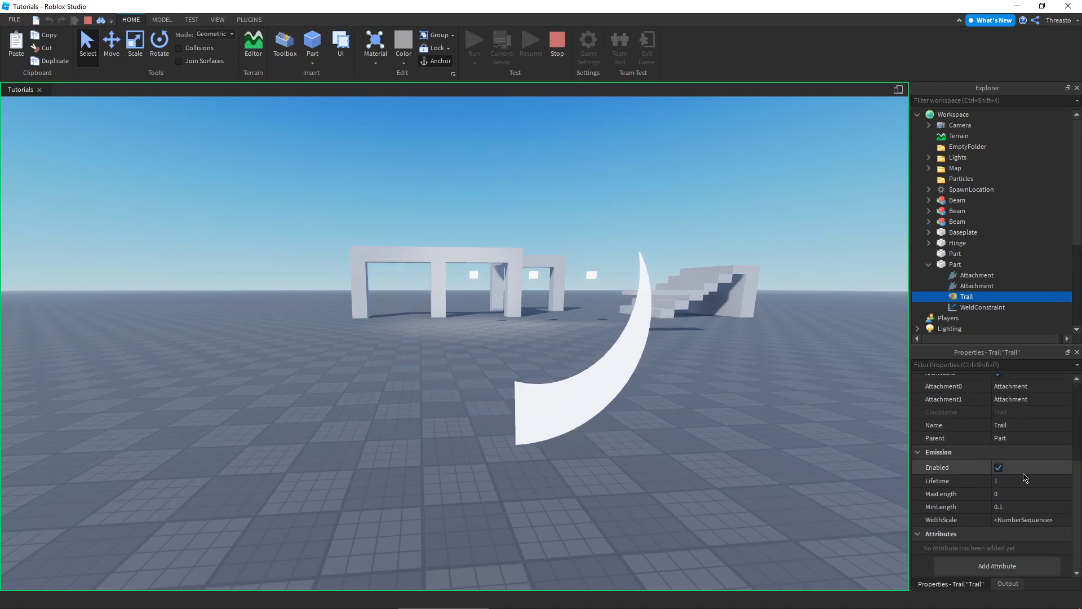
scroll(1025, 477, up, 5)
scroll(992, 456, down, 5)
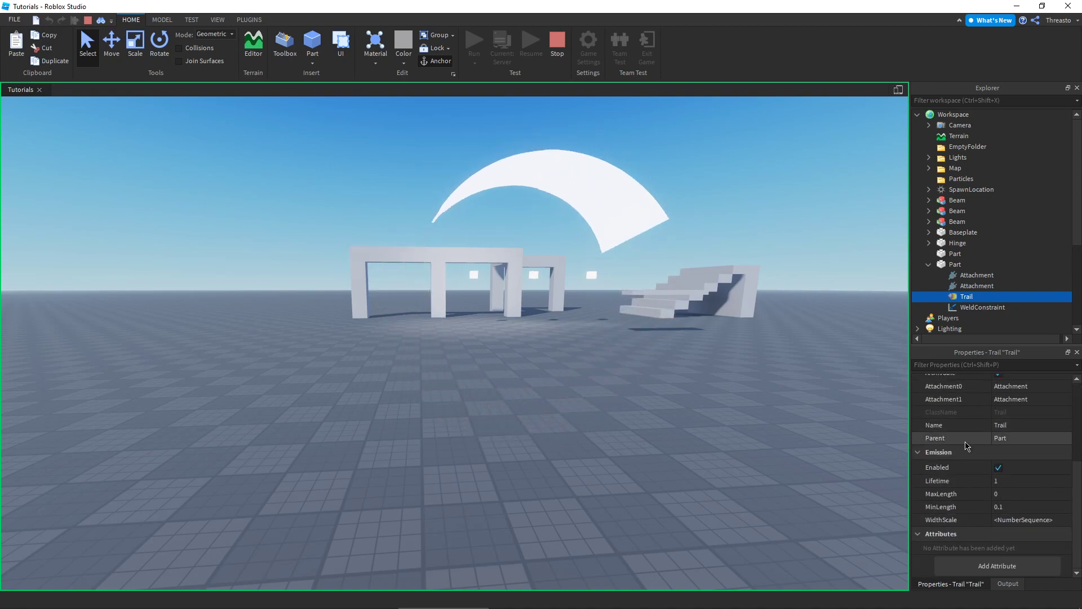
scroll(836, 426, up, 2)
scroll(954, 479, up, 2)
scroll(605, 464, down, 4)
scroll(619, 449, up, 1)
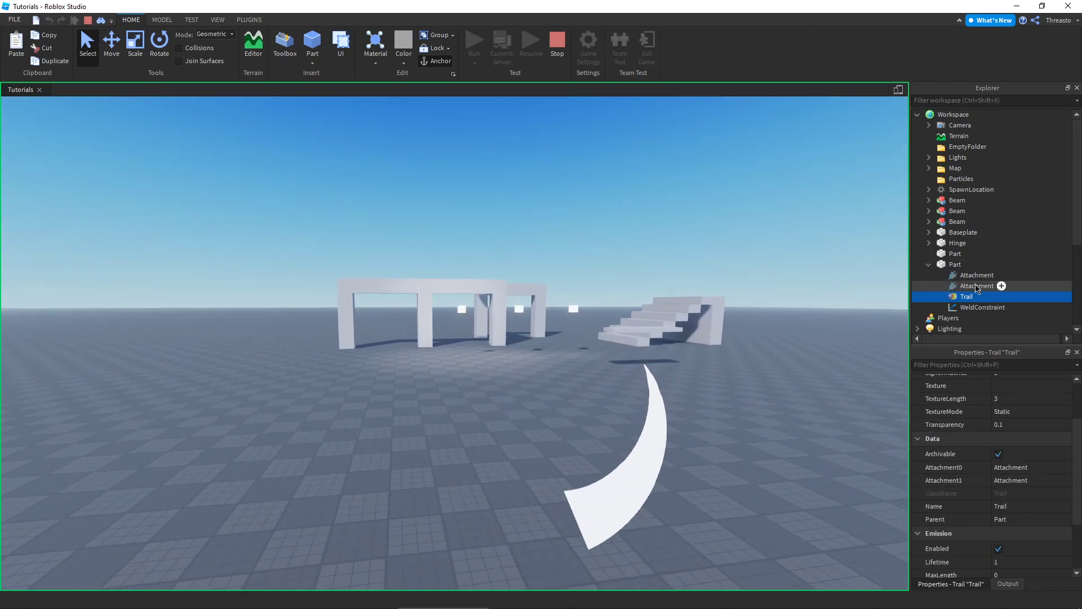
Step: Replace the part's Trail with a new default one and assign the part's two attachments as Attachment0 and Attachment1
click(968, 264)
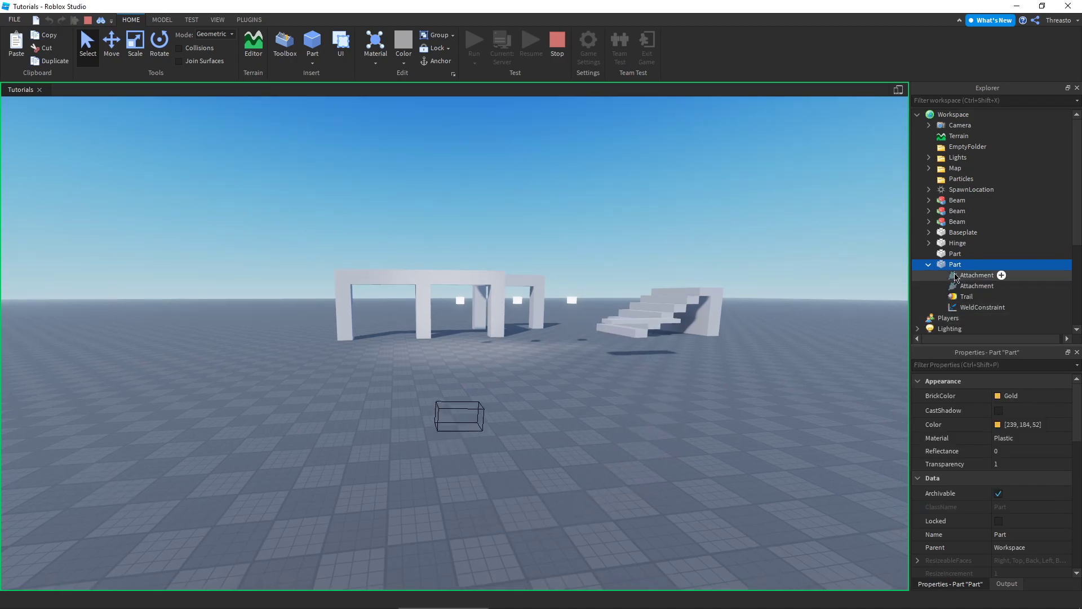
click(966, 296)
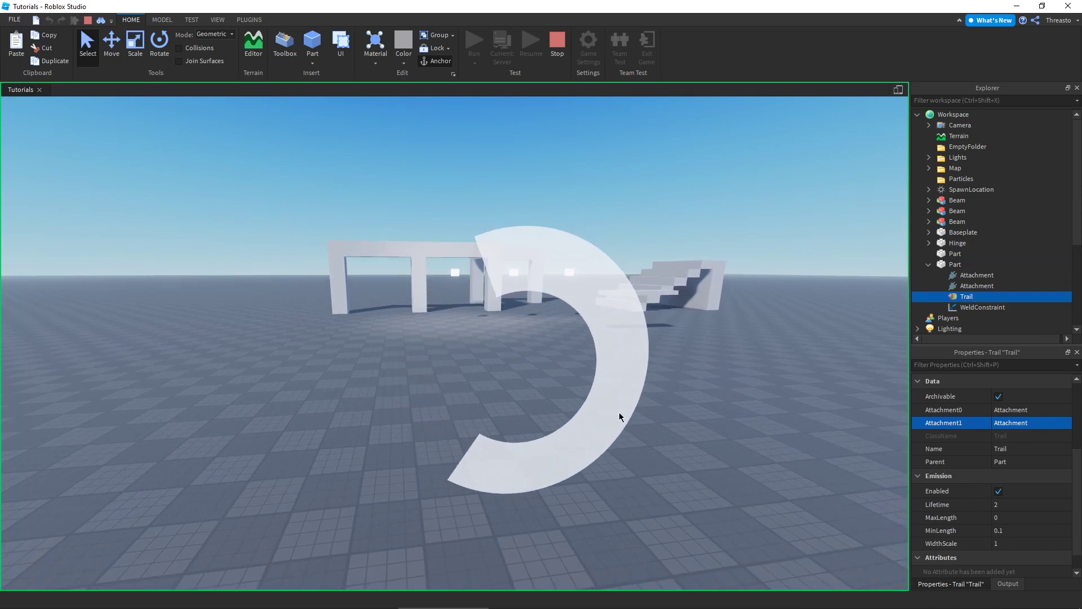
right_drag(625, 413, 625, 413)
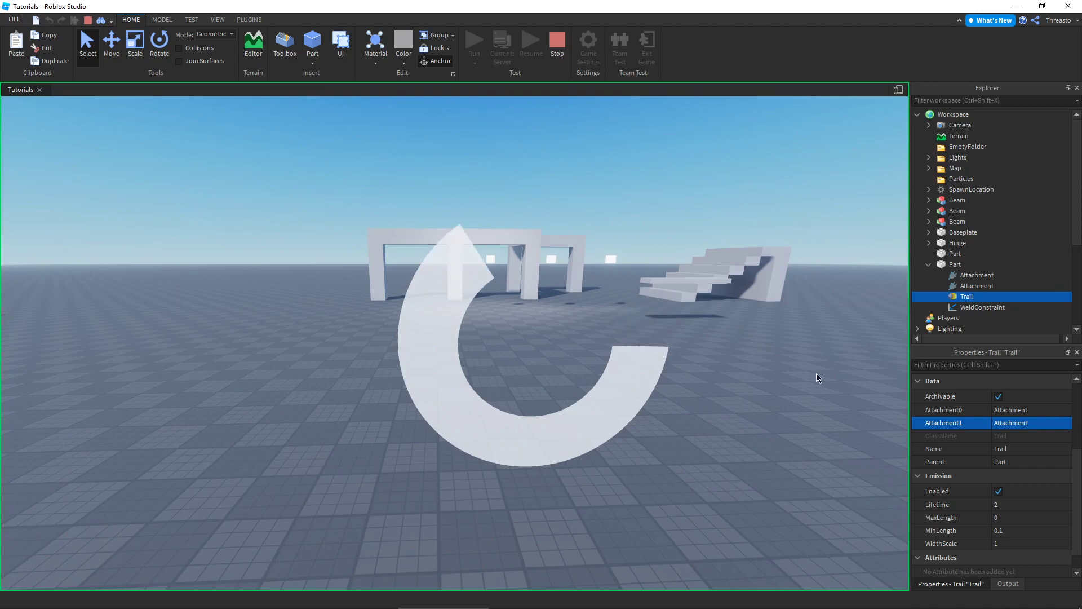
Step: Review the new Trail's appearance and emission properties and view the trail from different angles
scroll(969, 449, up, 3)
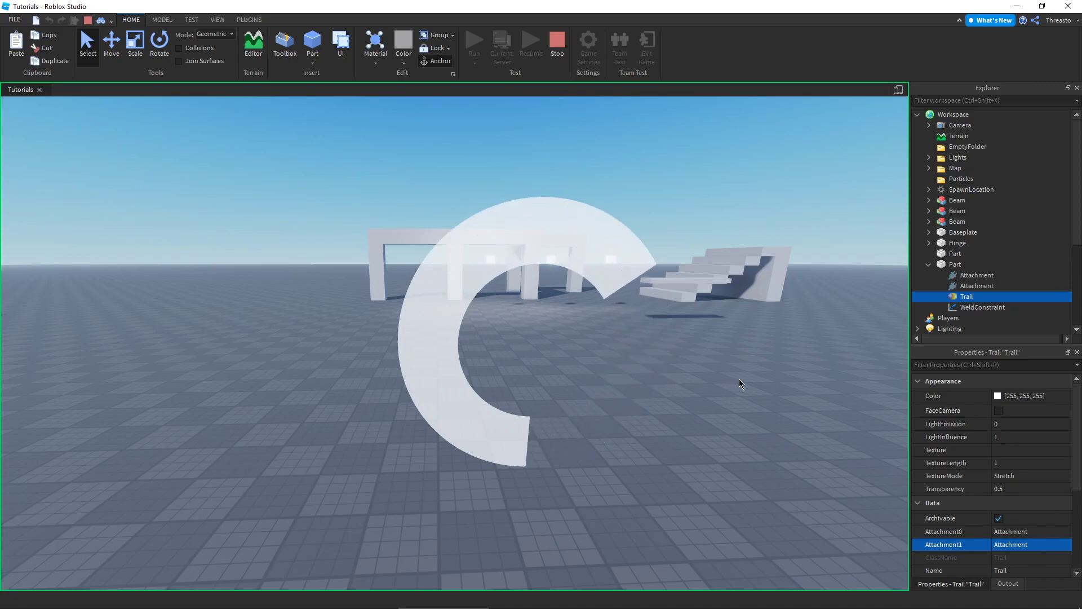
scroll(1007, 432, down, 4)
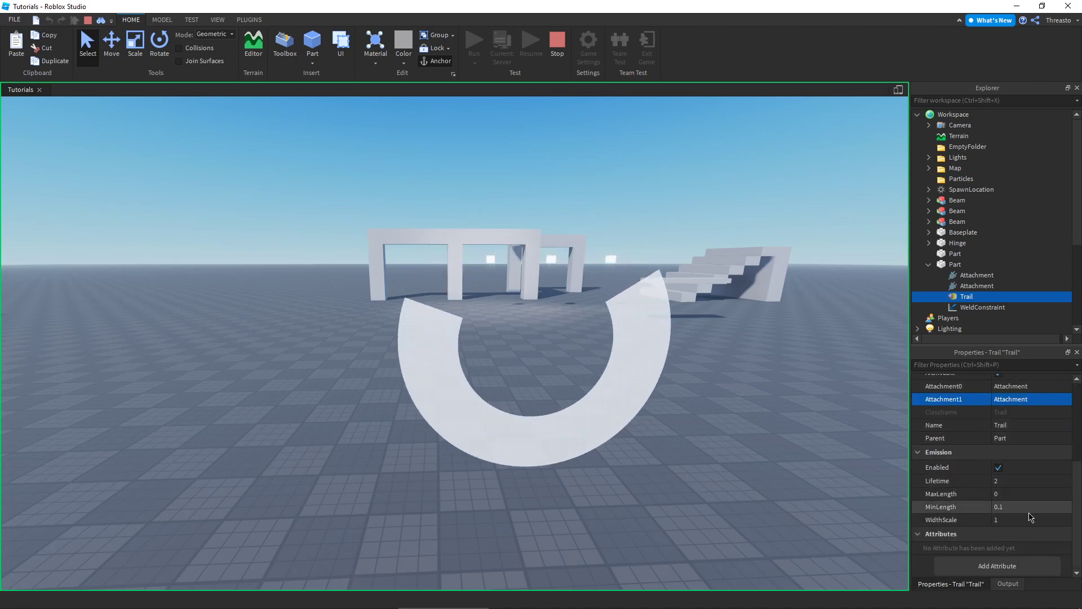
scroll(1021, 510, up, 3)
scroll(983, 439, up, 1)
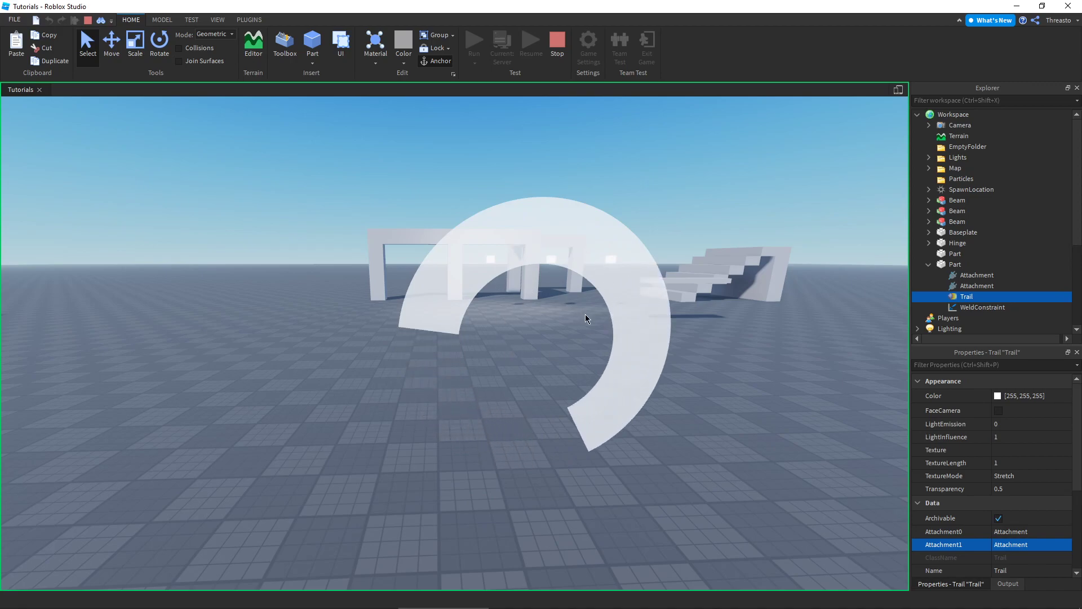
right_drag(585, 314, 587, 316)
right_drag(543, 353, 544, 352)
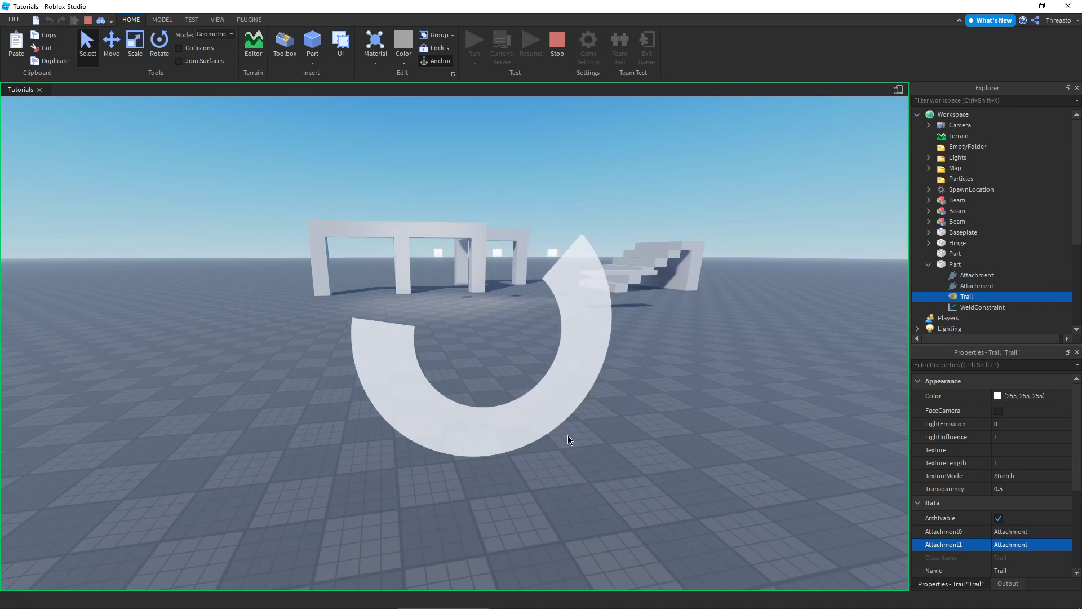
right_drag(672, 319, 671, 319)
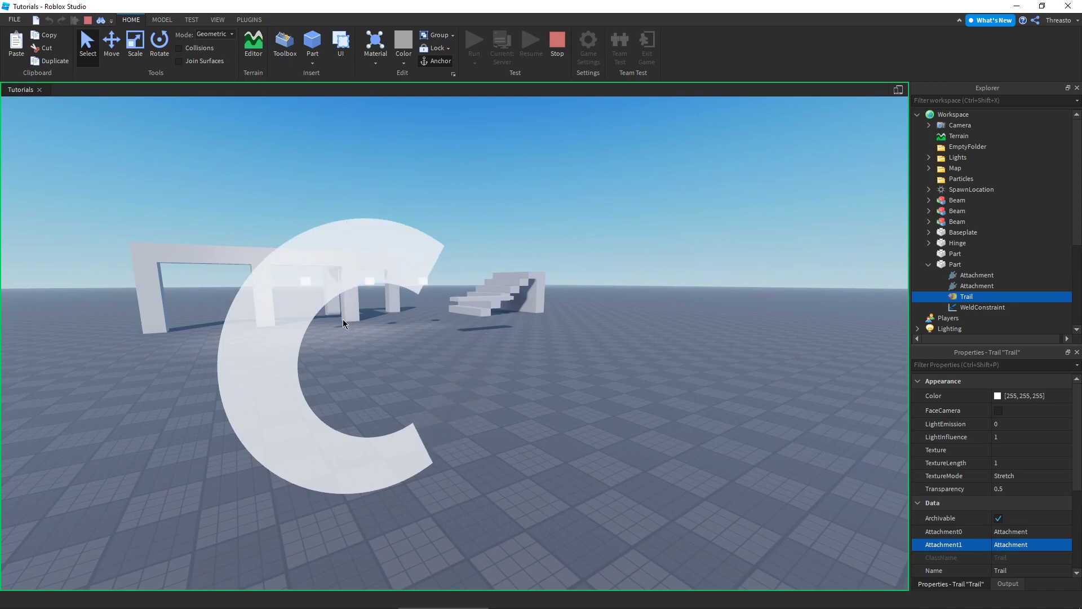
Step: Try FaceCamera on the Trail, compare its look from several sides, and switch the option off again
right_drag(602, 414, 603, 383)
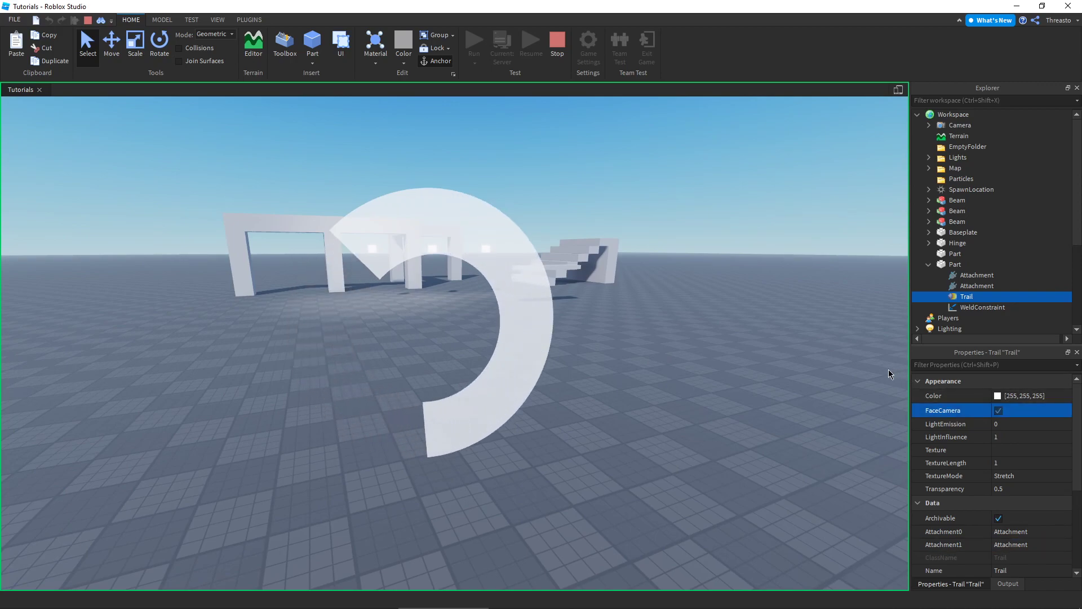
scroll(647, 371, up, 5)
right_drag(647, 371, 648, 370)
right_drag(556, 374, 556, 374)
right_drag(460, 424, 508, 440)
right_drag(589, 433, 632, 436)
click(999, 412)
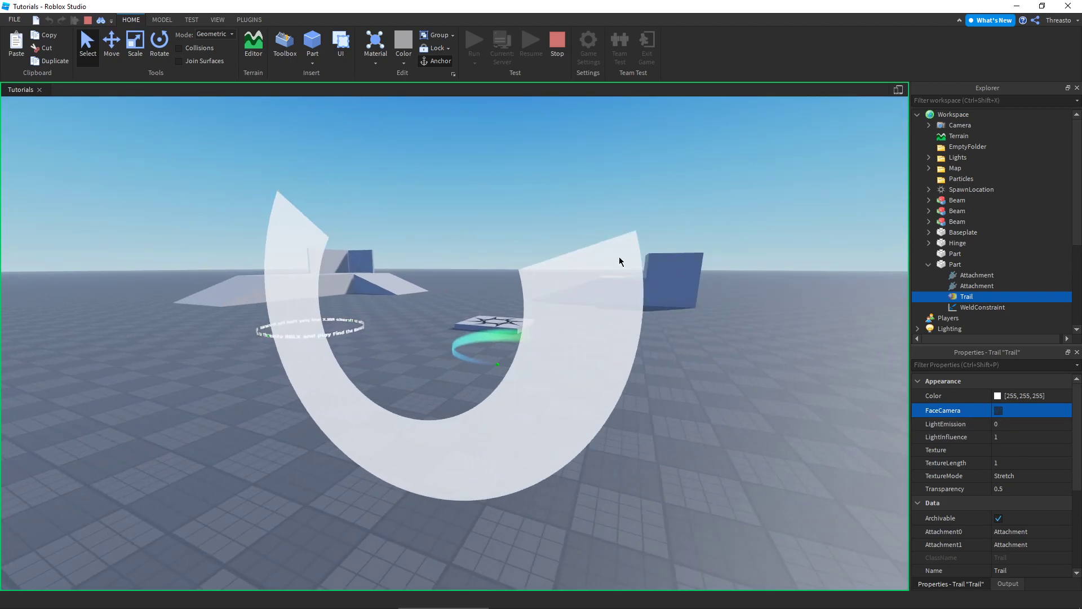
right_drag(638, 277, 639, 276)
right_drag(539, 462, 496, 440)
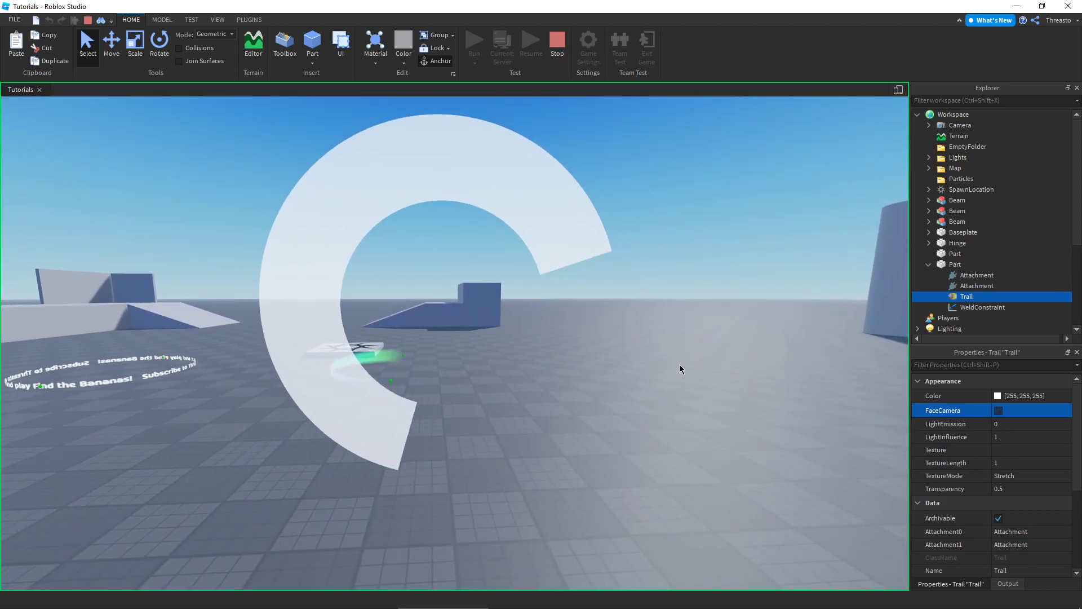
right_drag(663, 366, 663, 367)
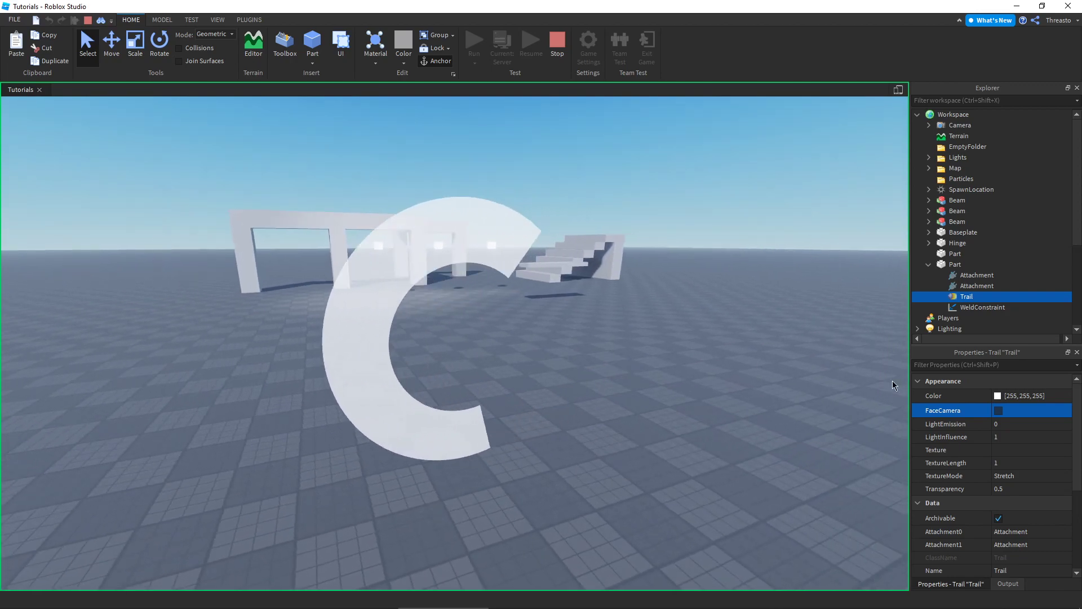
Step: Set the Trail's color to red (255, 1, 5)
click(1005, 396)
drag(537, 195, 812, 336)
key(Return)
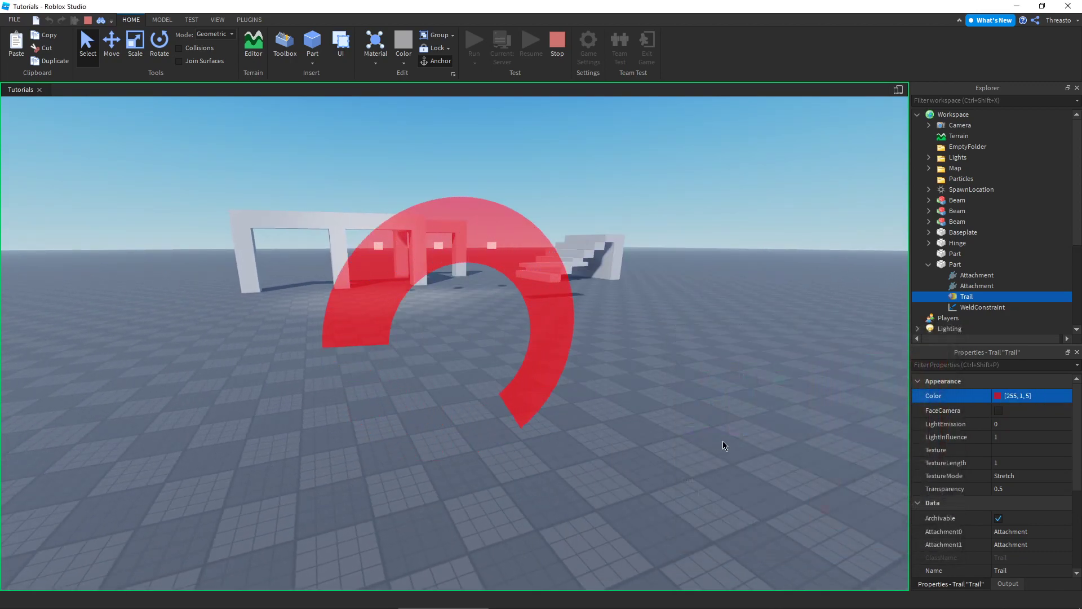
Step: Add a white (#ffffff) keypoint at time 0.414 to the Trail's color sequence
click(1063, 397)
drag(652, 283, 726, 328)
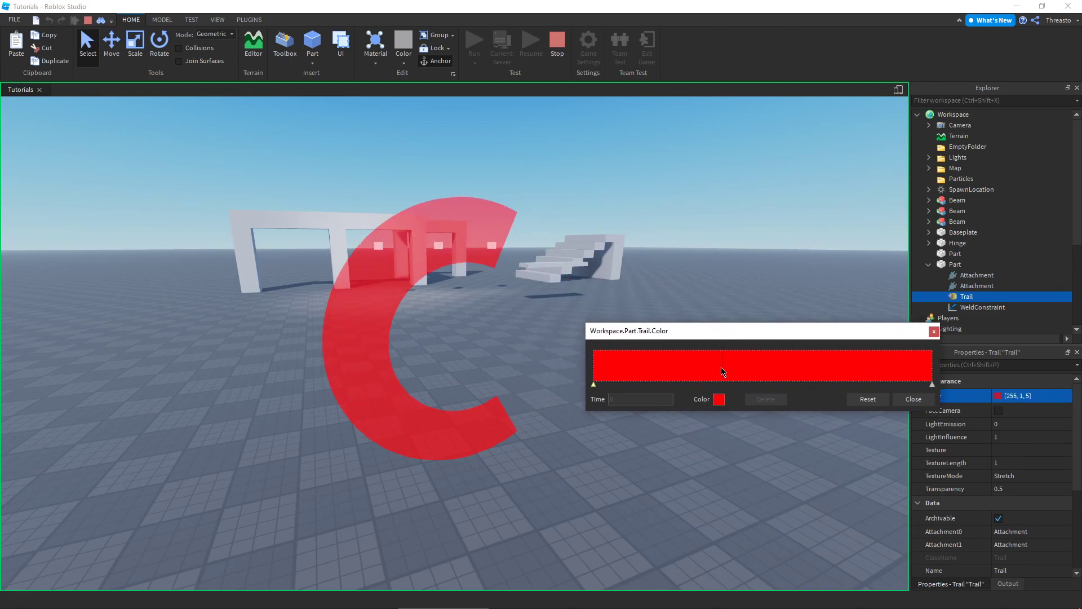
click(718, 399)
drag(558, 304, 549, 346)
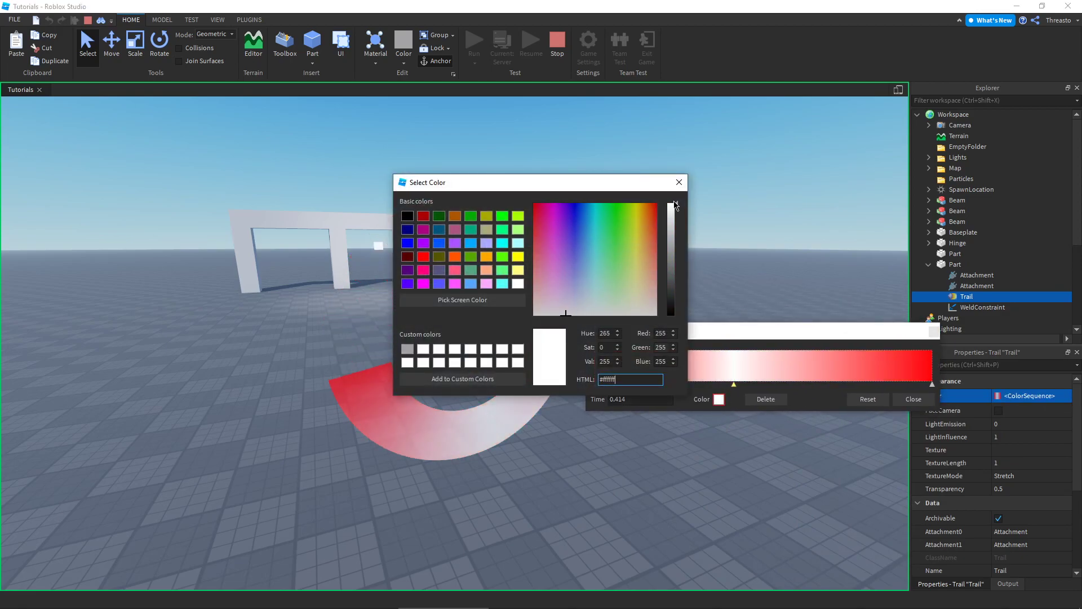
key(Return)
Step: Add a cyan keypoint at time 0.654 to the Trail's color sequence
click(815, 366)
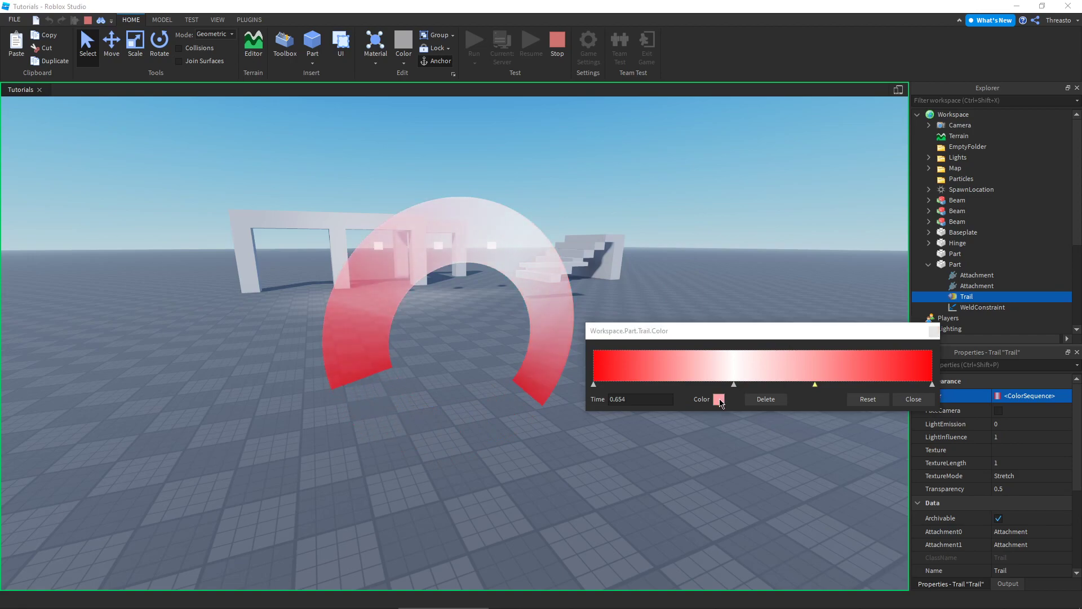
click(719, 399)
click(593, 204)
click(679, 189)
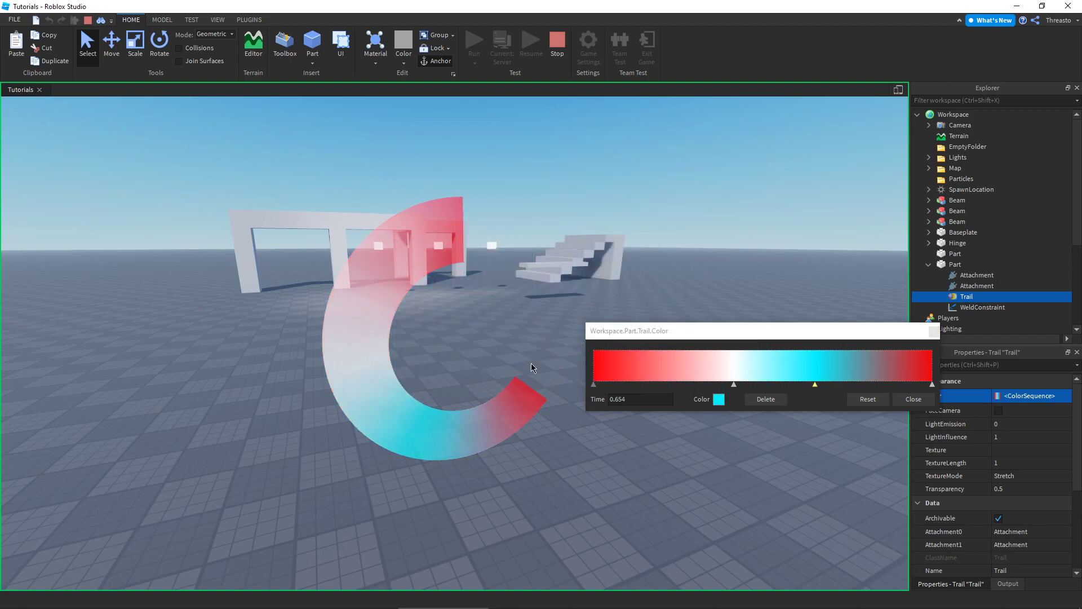
Step: Add a blue keypoint at time 0.293 to the Trail's color sequence and close the sequence editor
click(692, 365)
click(718, 399)
click(603, 212)
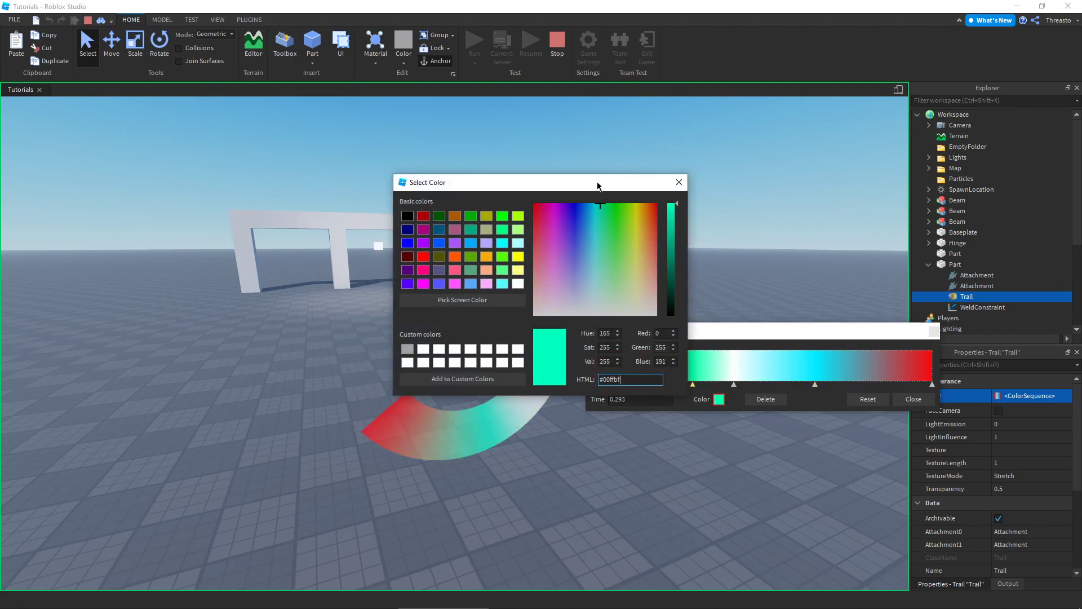
click(679, 182)
click(913, 398)
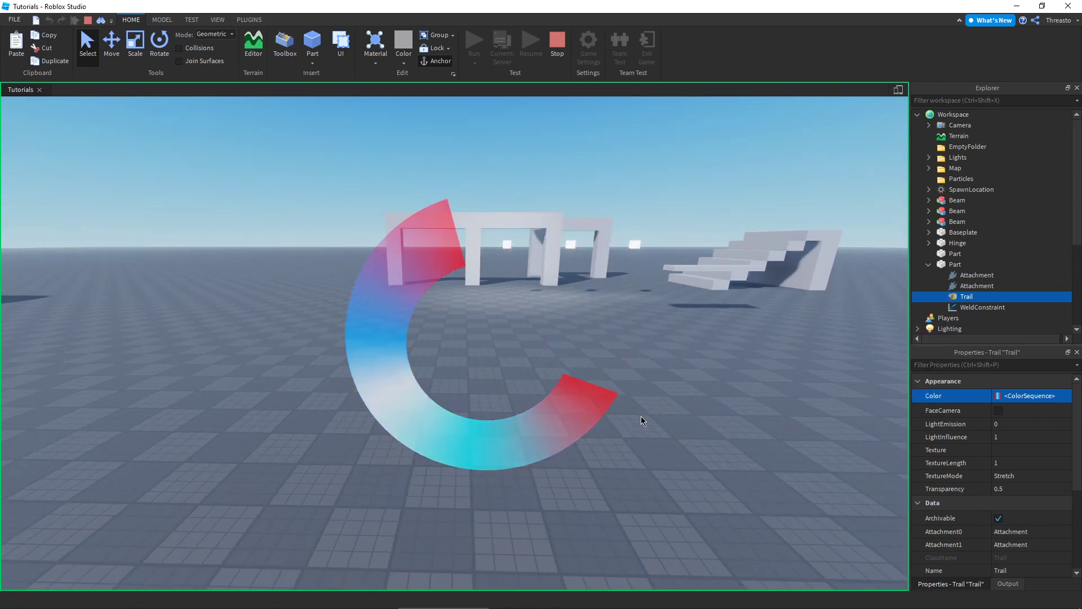
Step: Replace the Trail's color sequence with a solid light blue (0, 174, 255)
click(1039, 395)
click(997, 395)
drag(592, 295, 589, 193)
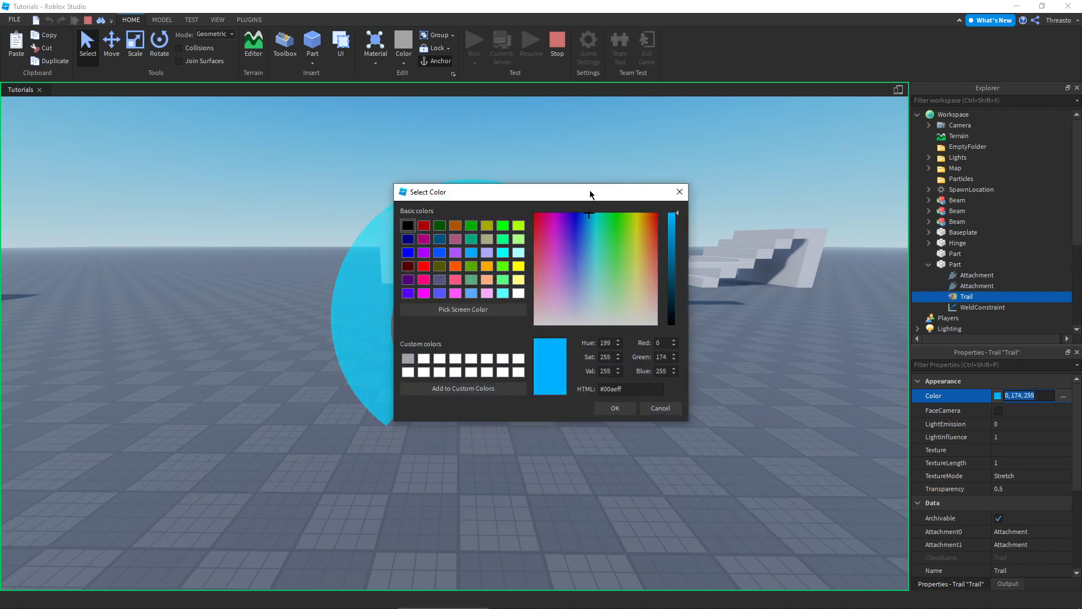
click(614, 408)
Step: Set the first keypoint of the Trail's color sequence to deep blue (#0037ff) and close the sequence editor
click(1063, 397)
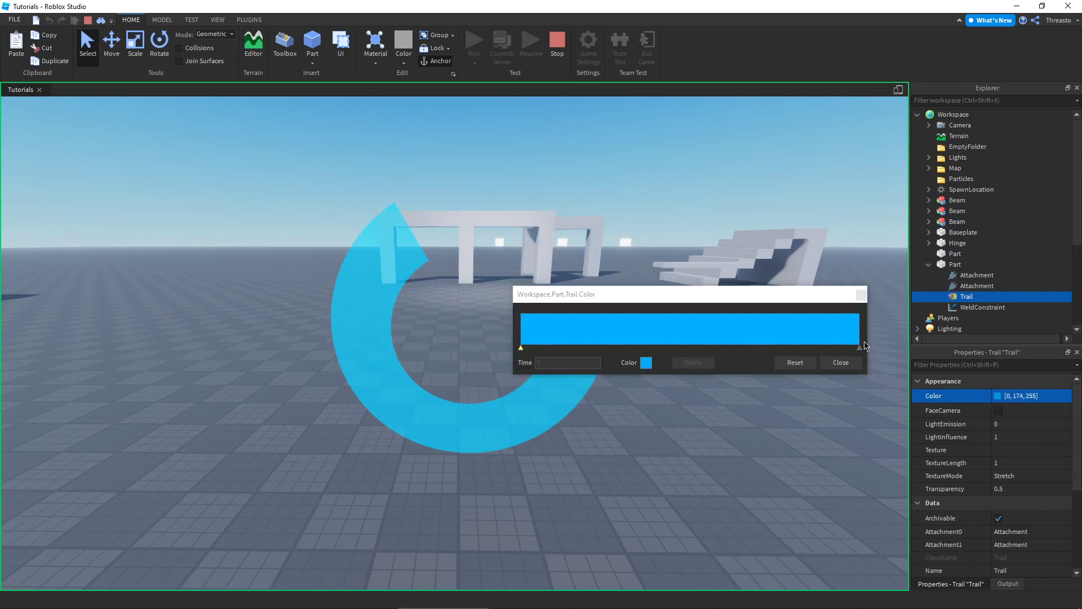
click(645, 362)
drag(575, 217, 582, 194)
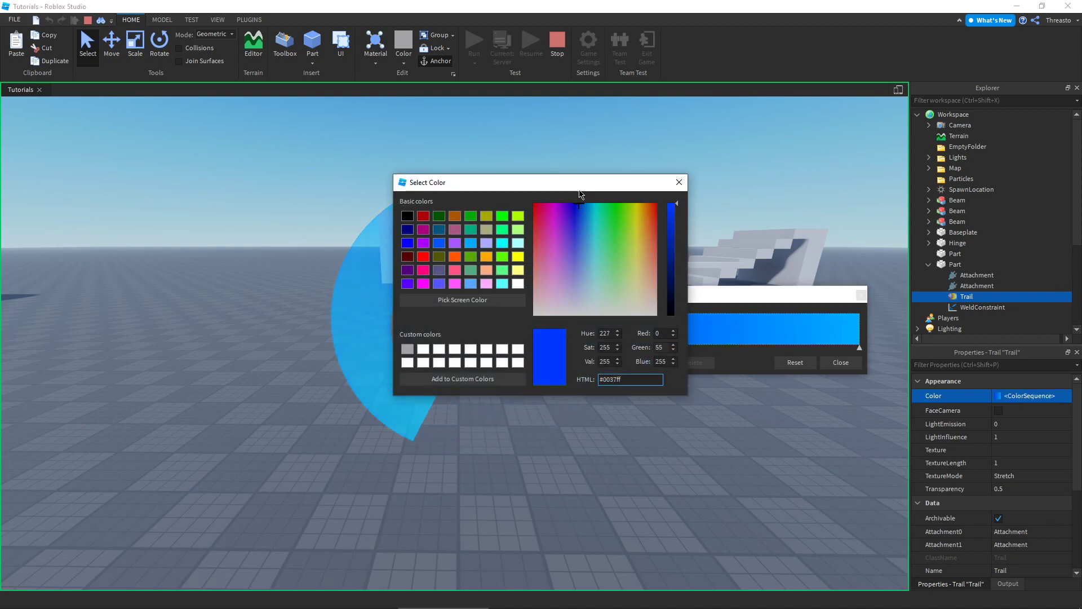
click(678, 186)
click(829, 366)
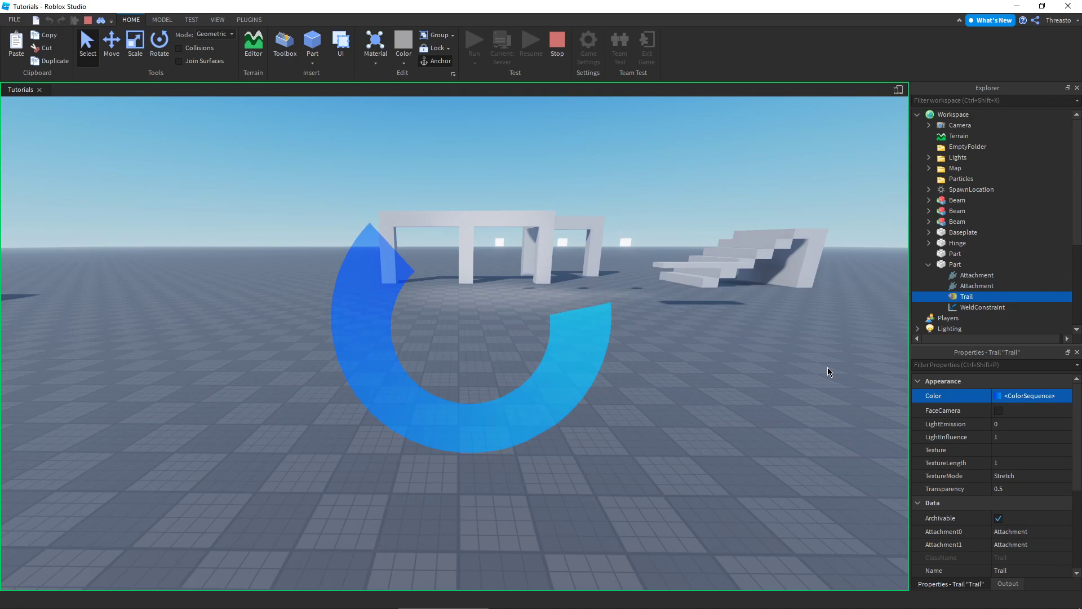
Step: Set the Trail's Transparency to 0
click(1048, 488)
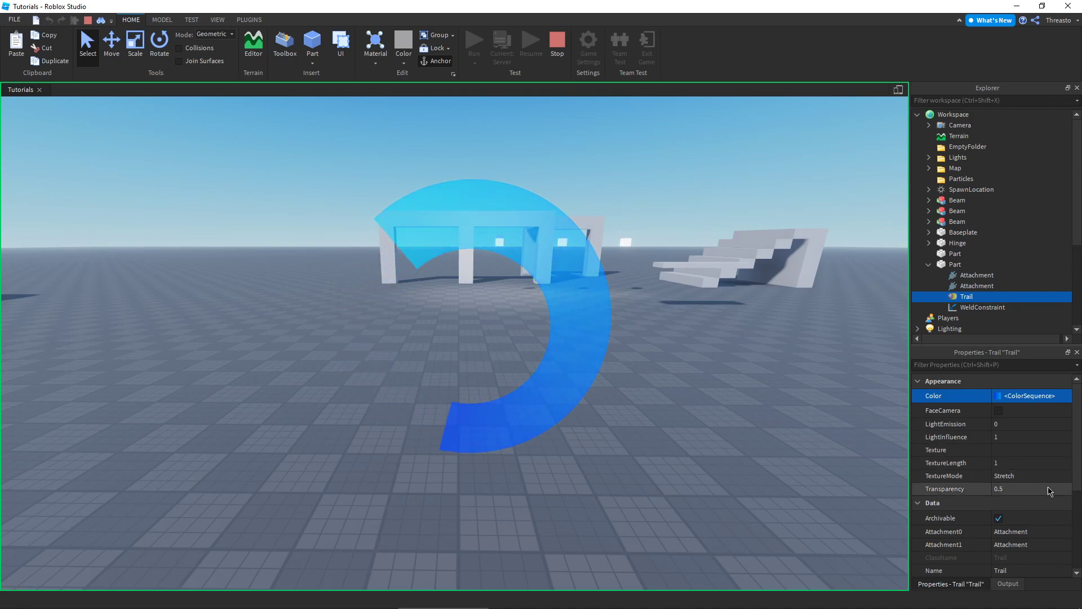
text(0)
key(Return)
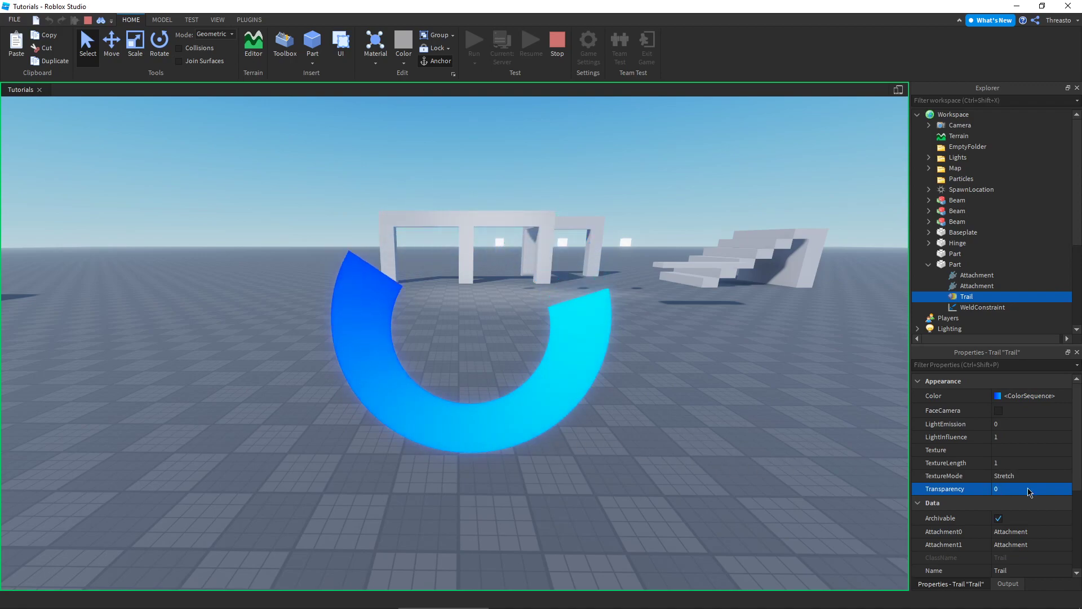
Step: Set the Trail's LightInfluence to 0
click(1001, 435)
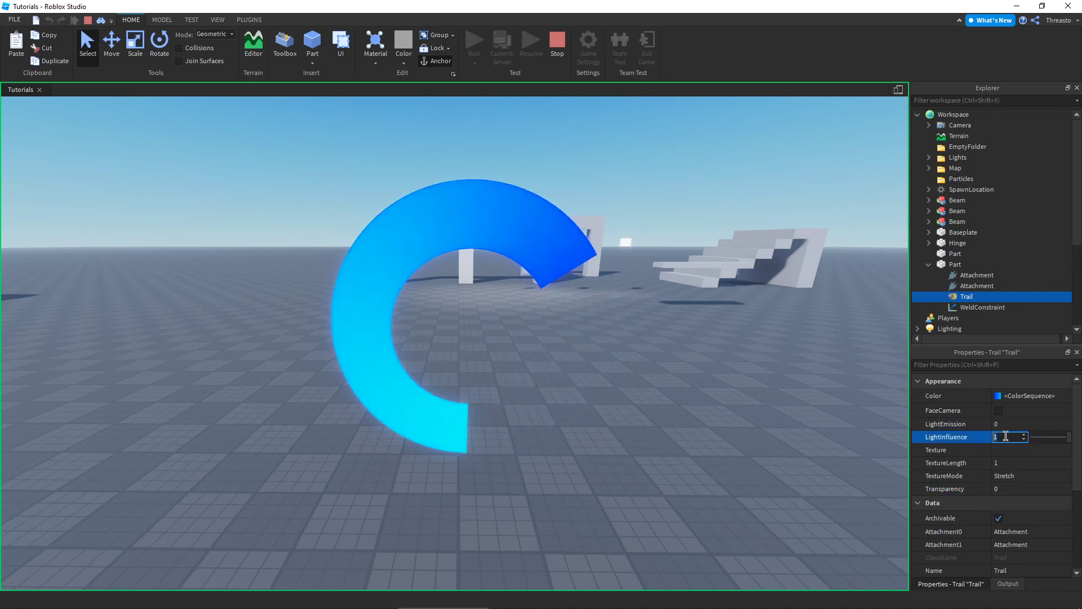
click(1005, 430)
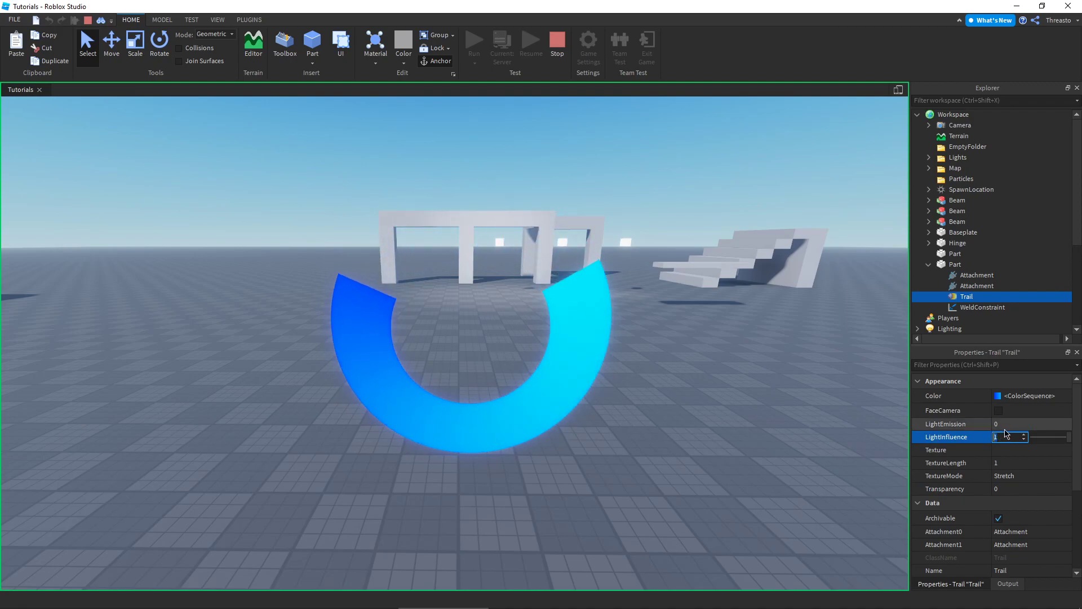
click(1005, 437)
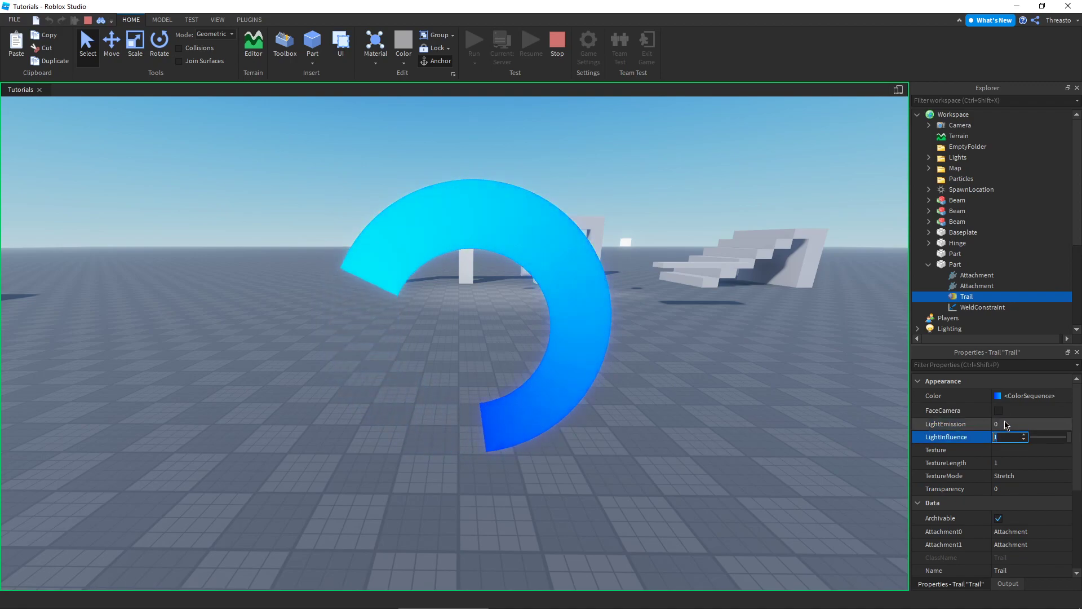
text(0)
key(Return)
key(Return)
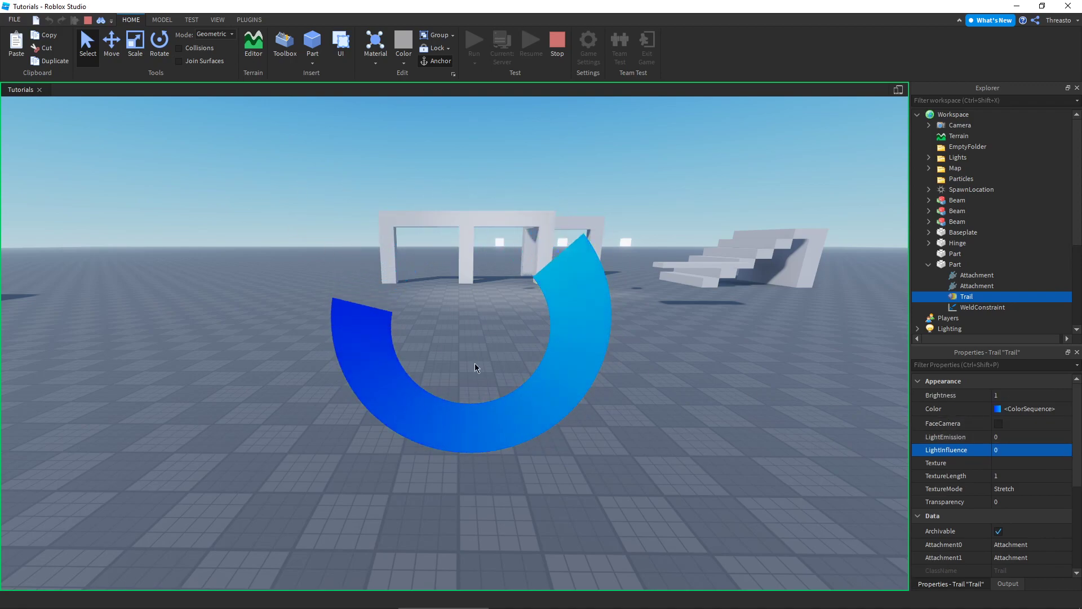
Step: Set the Trail's LightEmission to 1 and inspect the glow in the viewport
click(1009, 437)
text(1)
key(Return)
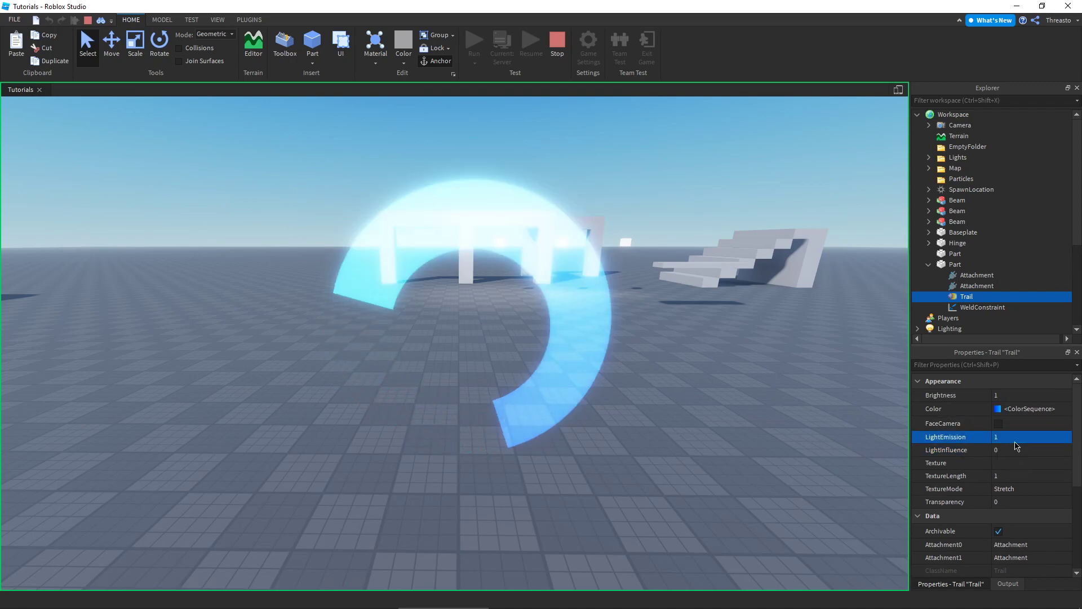
right_drag(698, 436, 699, 436)
right_drag(570, 325, 573, 325)
key(a)
key(d)
Step: Set the Trail's Brightness to 3 and inspect the brighter glow from different angles
click(1021, 395)
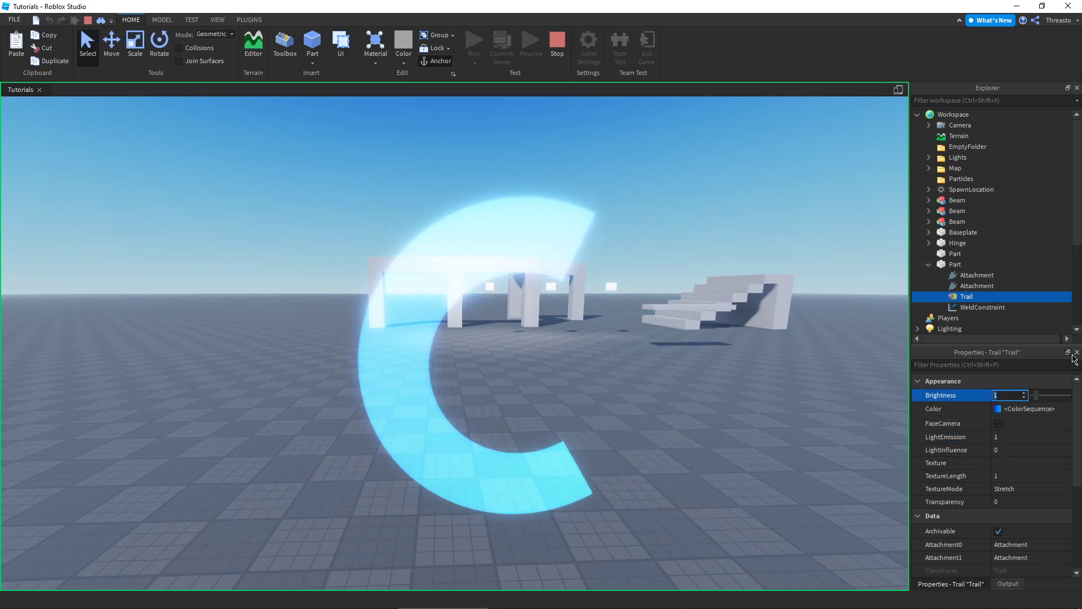
text(23)
key(Return)
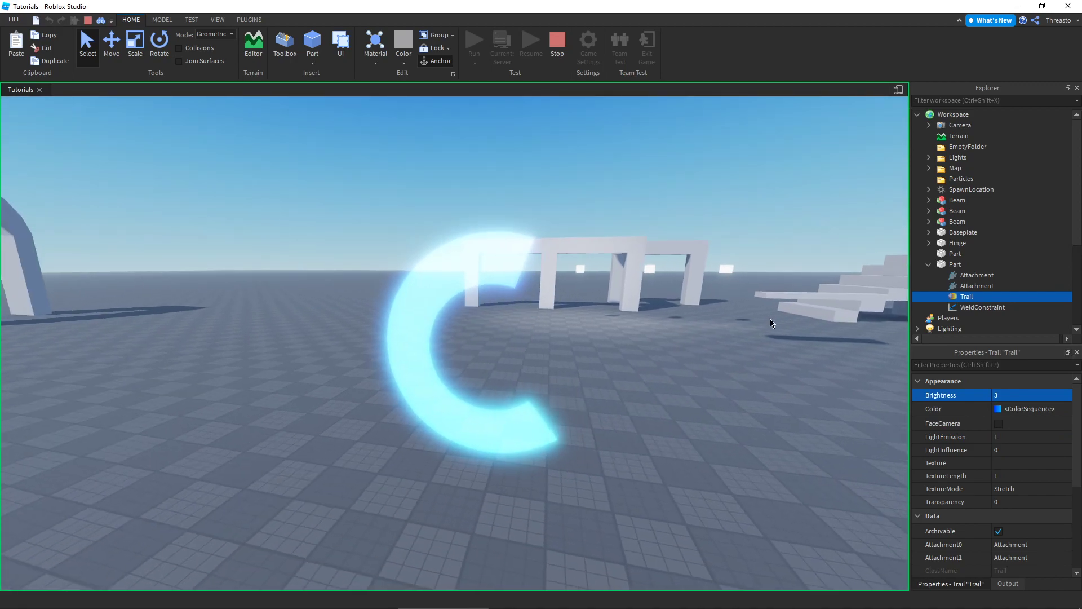
scroll(464, 279, up, 1)
right_drag(425, 237, 426, 236)
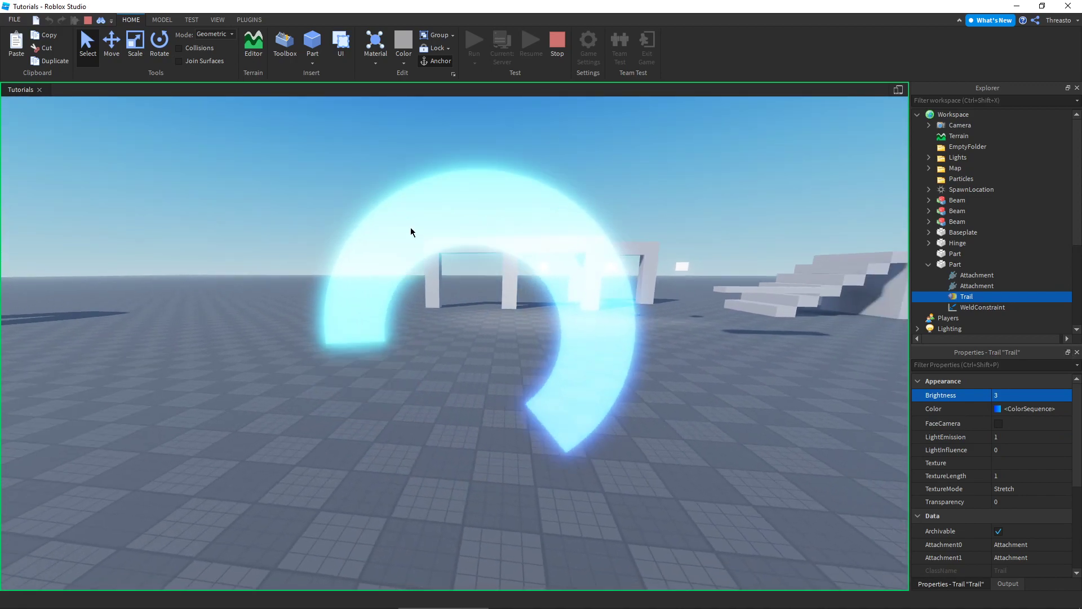
right_drag(636, 295, 647, 295)
Step: Reset the Trail's Brightness to 1, LightEmission to 0 and LightInfluence to 1
click(1007, 395)
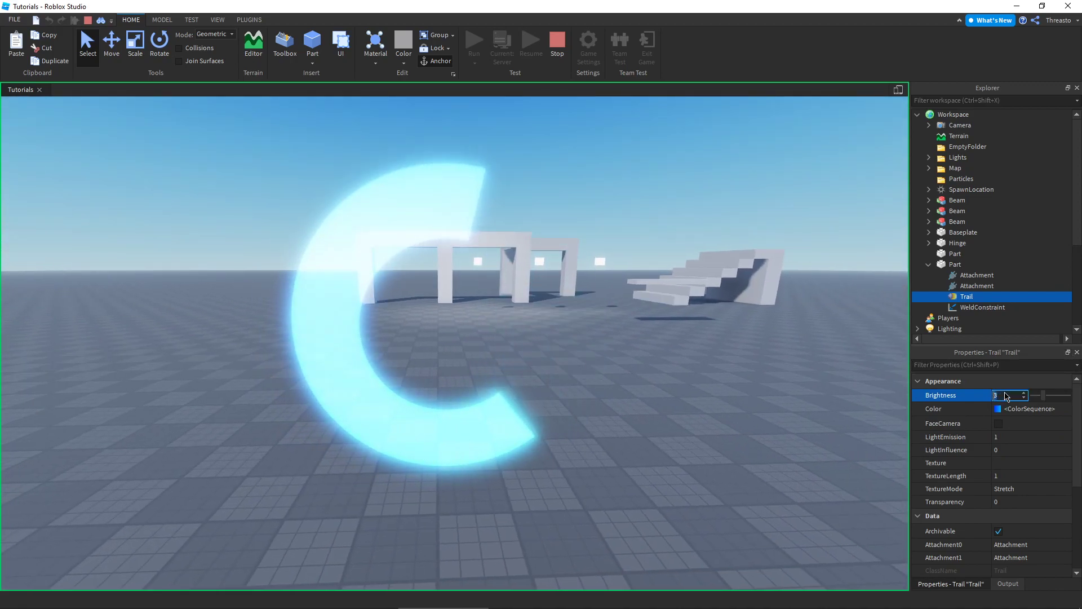
text(1)
click(1012, 437)
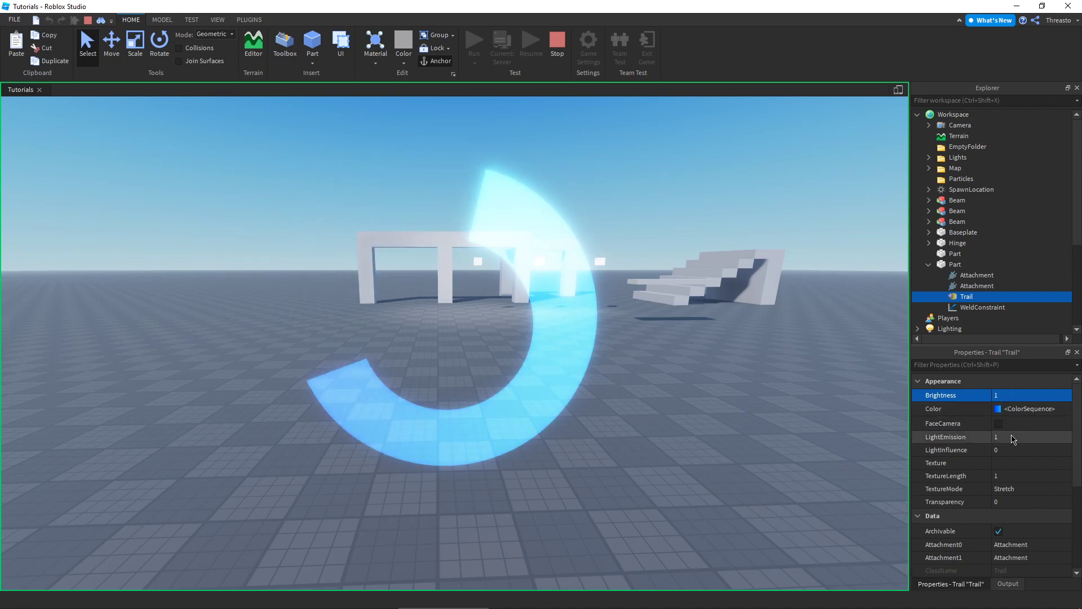
text(0)
key(Return)
click(995, 449)
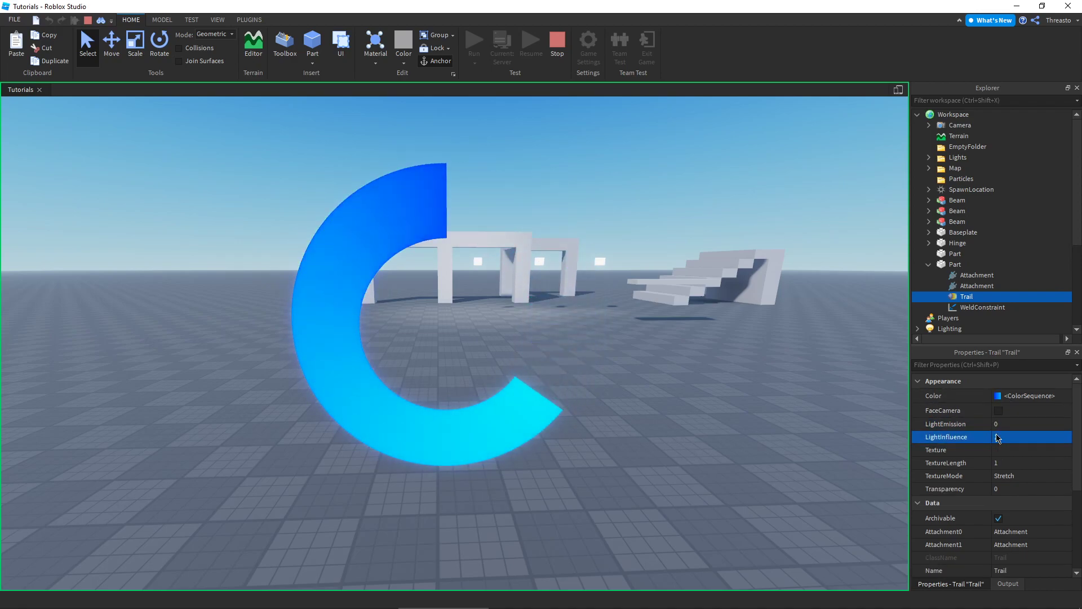
Step: Apply the spark_05 image as the Trail's Texture
click(1017, 451)
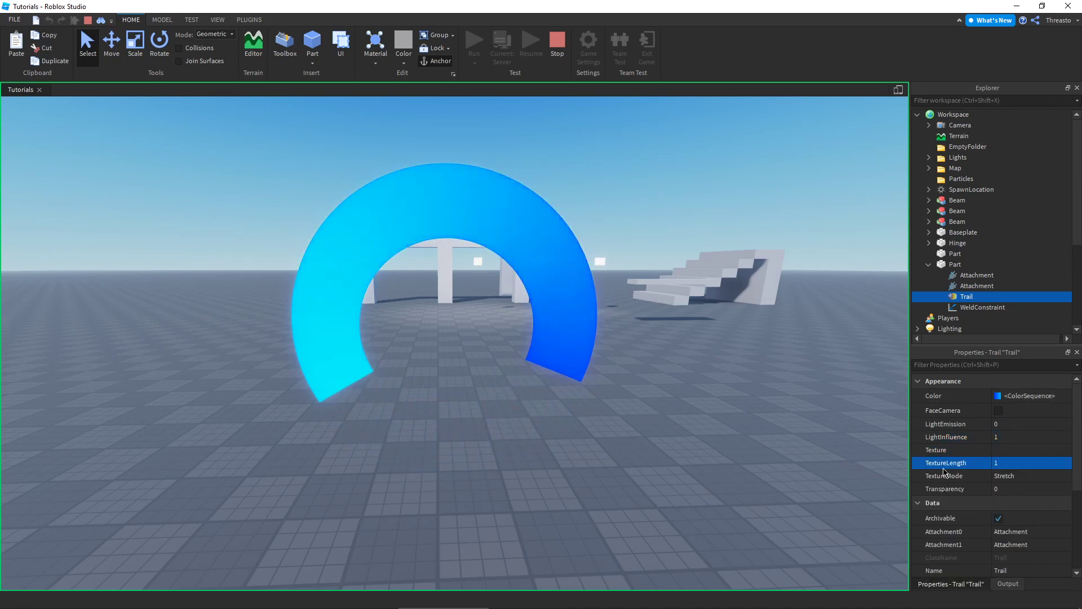
click(1003, 452)
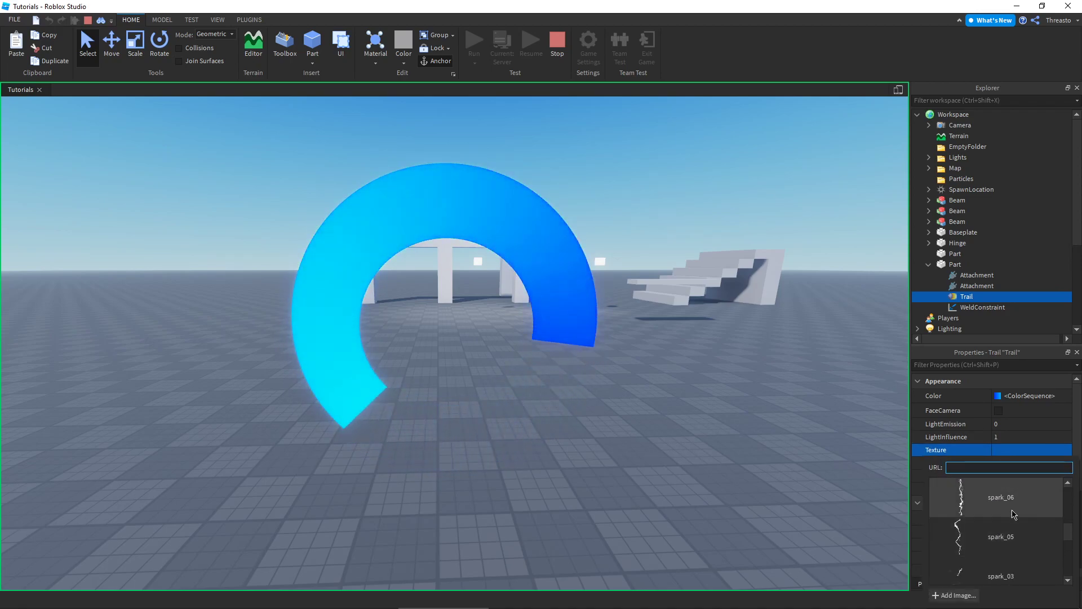
click(1012, 531)
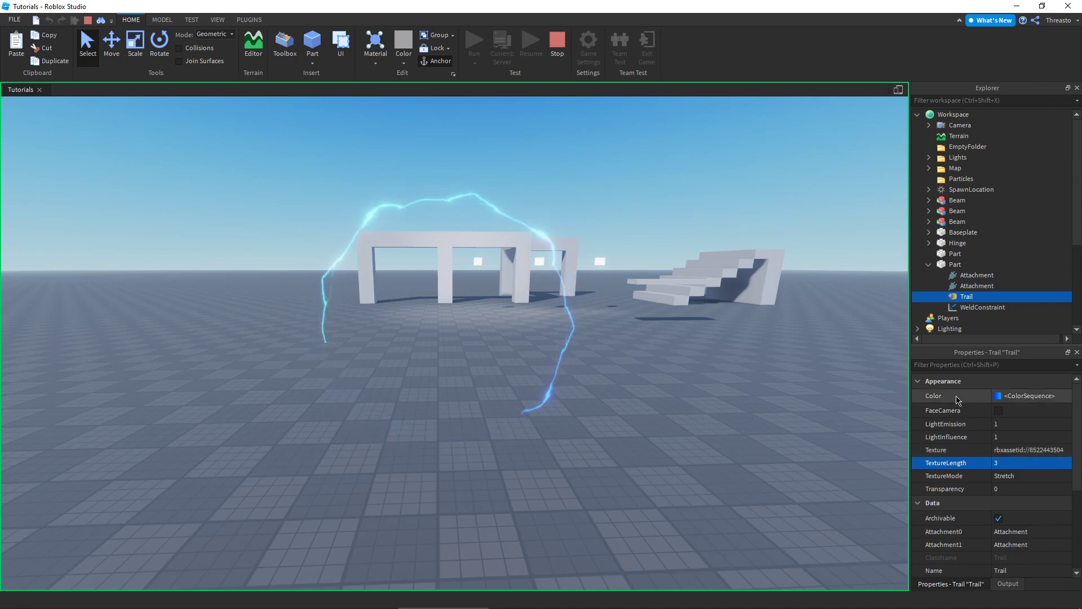
Step: Clear the Trail's Texture and reset TextureLength to 1 and LightEmission to 0
key(BackSpace)
key(Return)
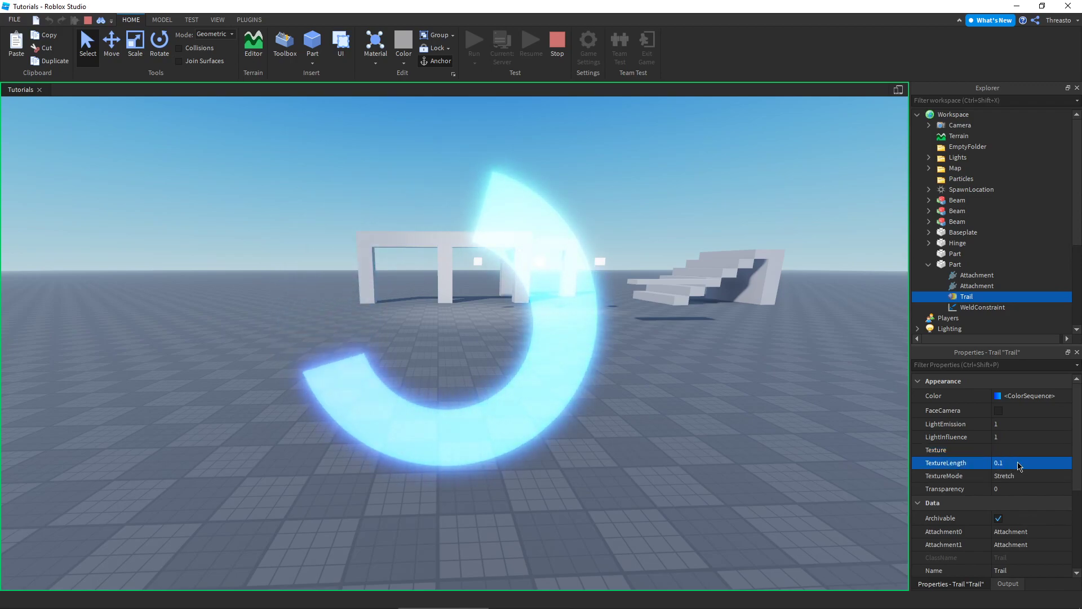
click(1000, 459)
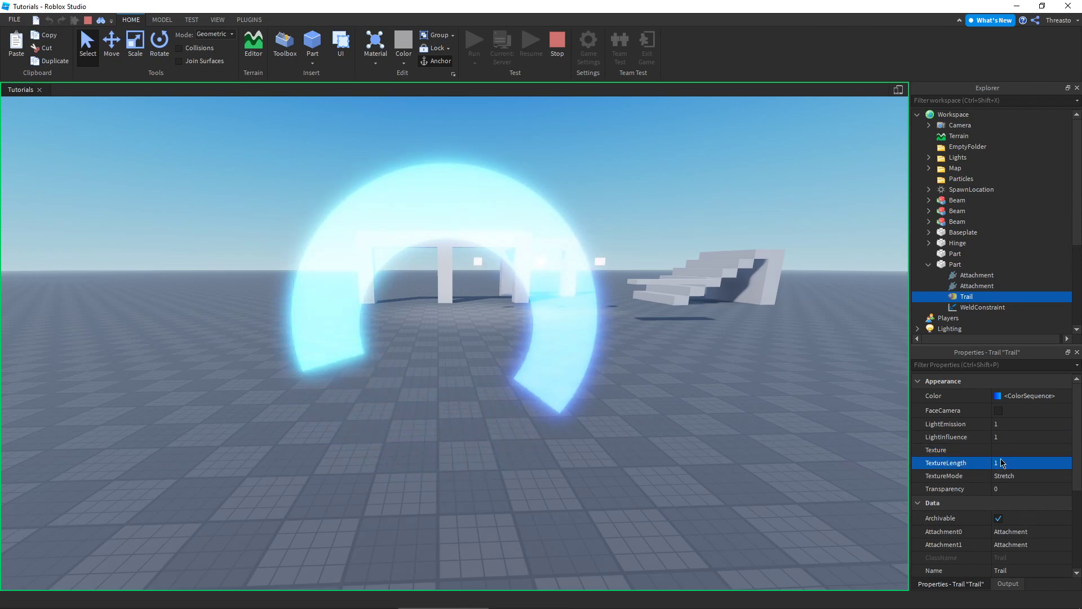
text(0)
key(Return)
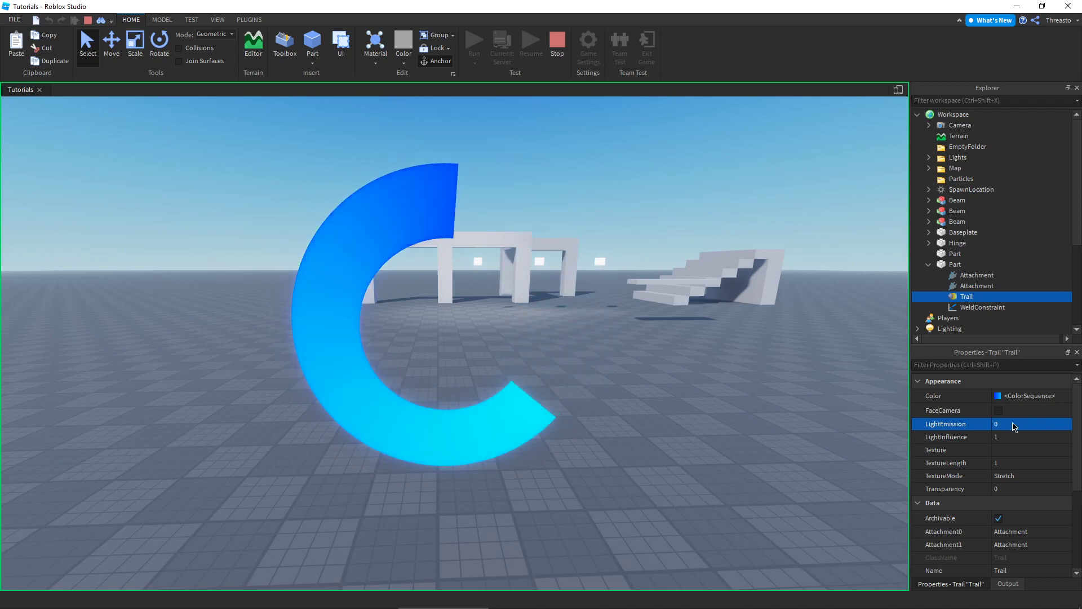
Step: In the Trail's Transparency sequence, raise the start point to 1 and add a keypoint at about time 0.3, value 0.25
scroll(1020, 441, down, 3)
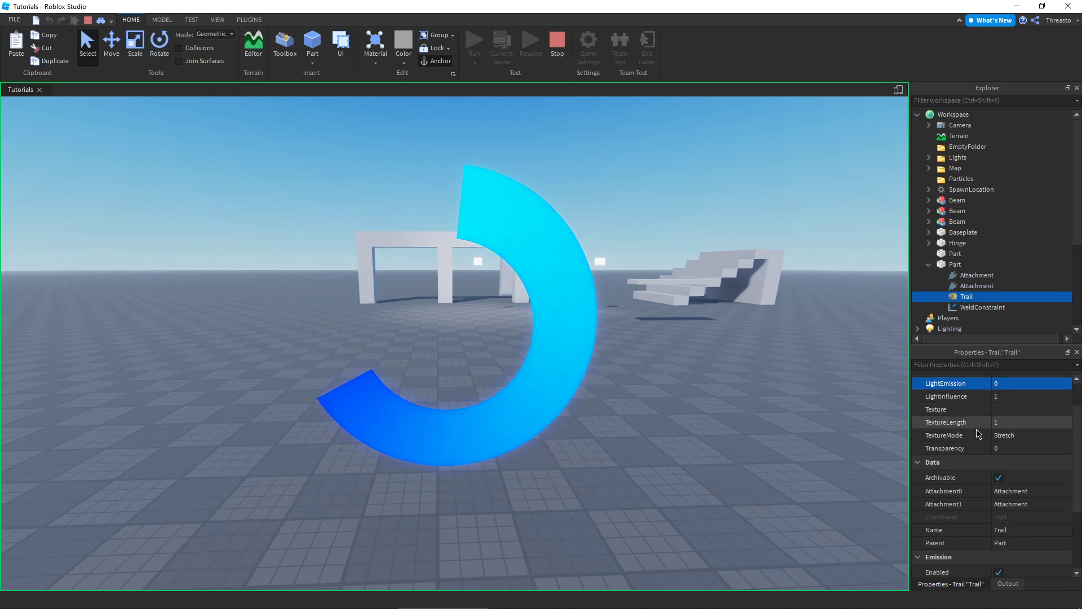
scroll(1019, 468, up, 2)
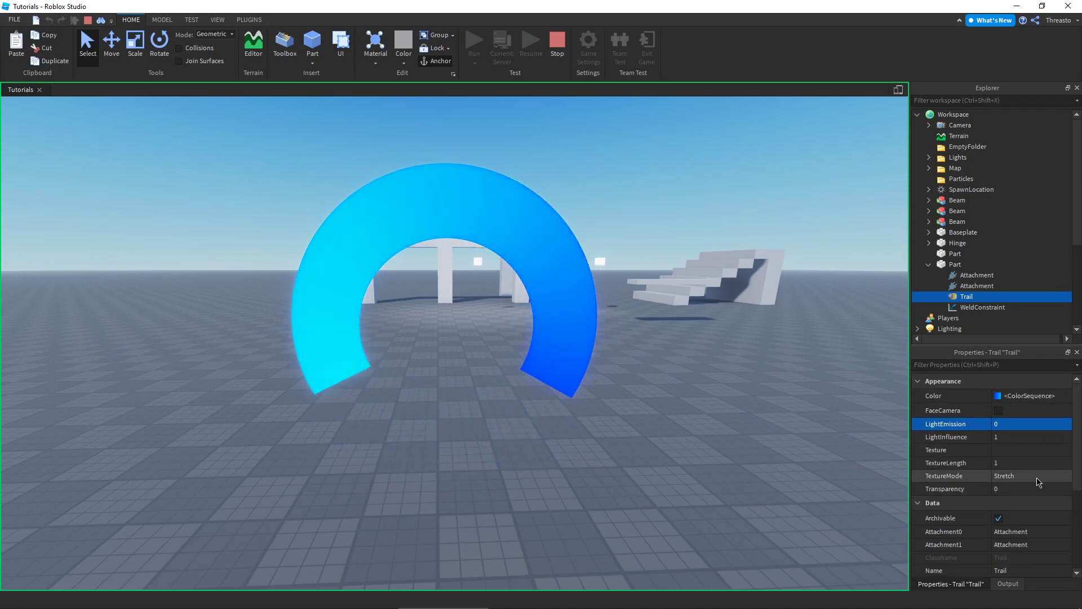
click(1020, 489)
click(1066, 488)
drag(449, 231, 756, 309)
drag(666, 432, 673, 296)
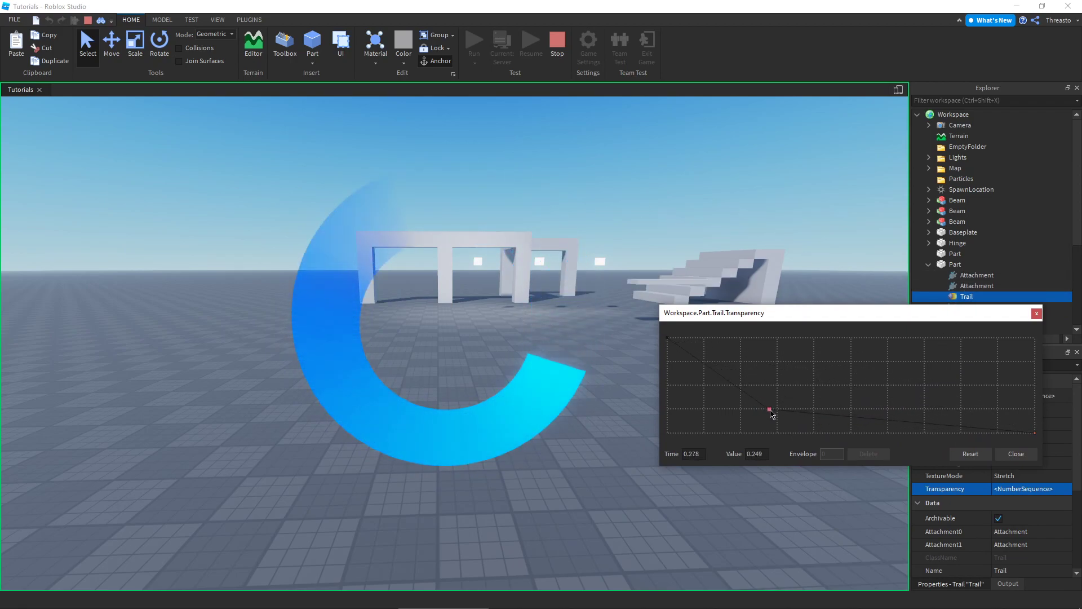
click(776, 408)
Step: Raise the end point of the transparency curve to 1 and add a keypoint at time 0.788, value 0.266
click(1034, 433)
drag(1035, 434, 1034, 337)
drag(911, 427, 957, 407)
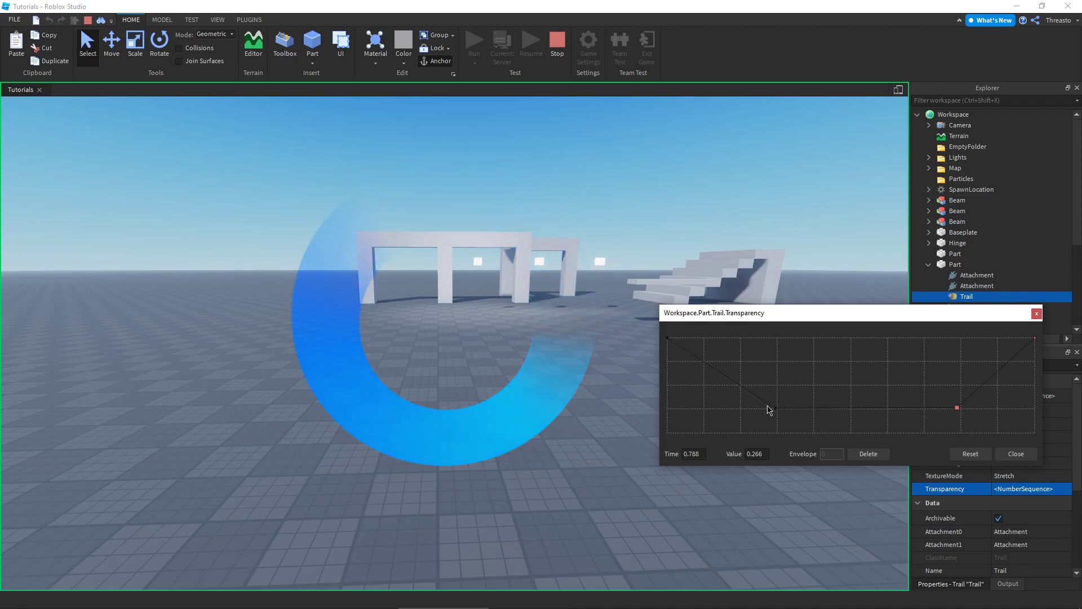
Step: Move the two inner transparency keypoints down to value 0, at times 0.198 and 0.896
drag(776, 407, 711, 440)
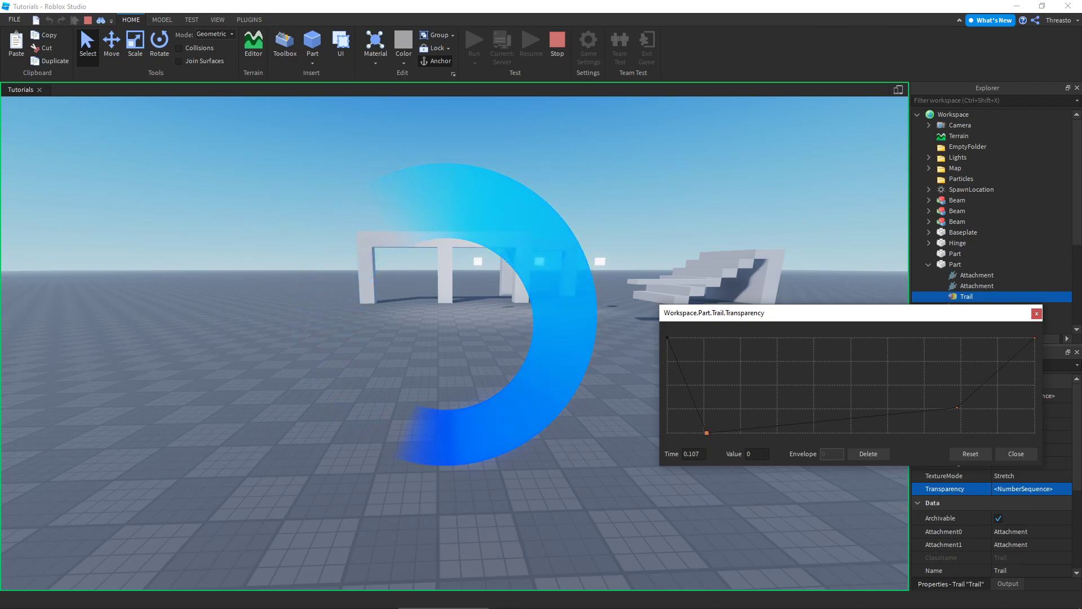
click(957, 407)
drag(958, 409, 996, 433)
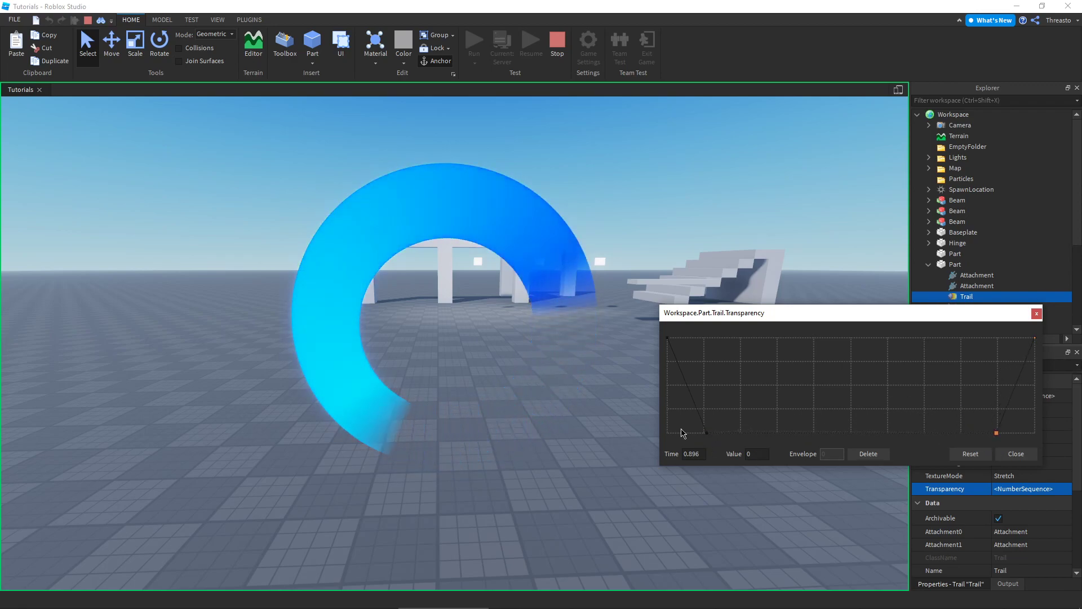
drag(706, 433, 740, 433)
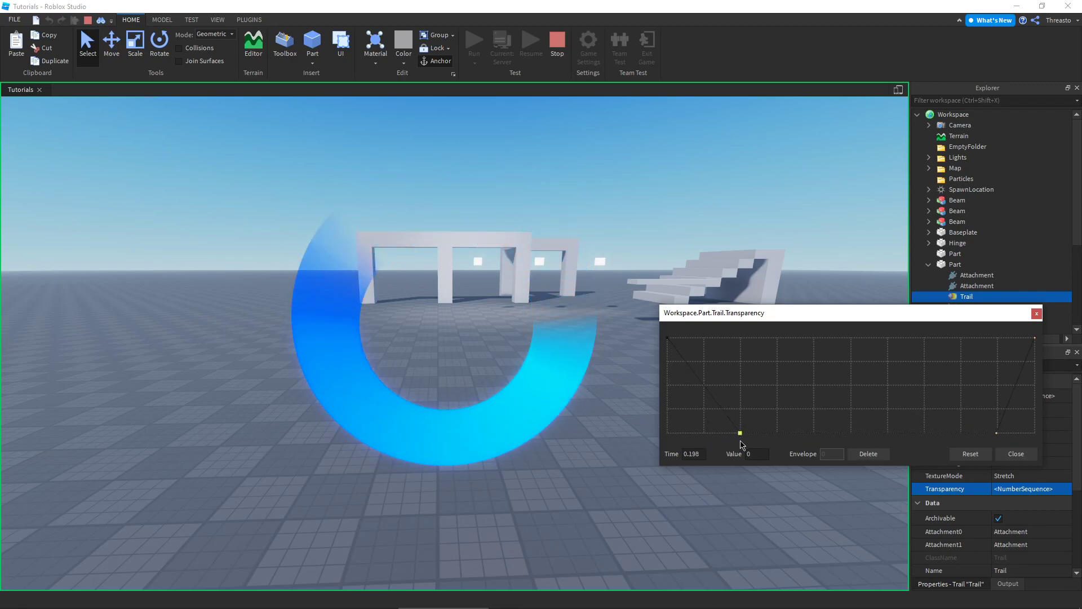
Step: Add a transparency keypoint at about time 0.8, value 0, and move the 0.896 keypoint to time 0.902, value 0.491
click(960, 431)
drag(996, 433, 1000, 389)
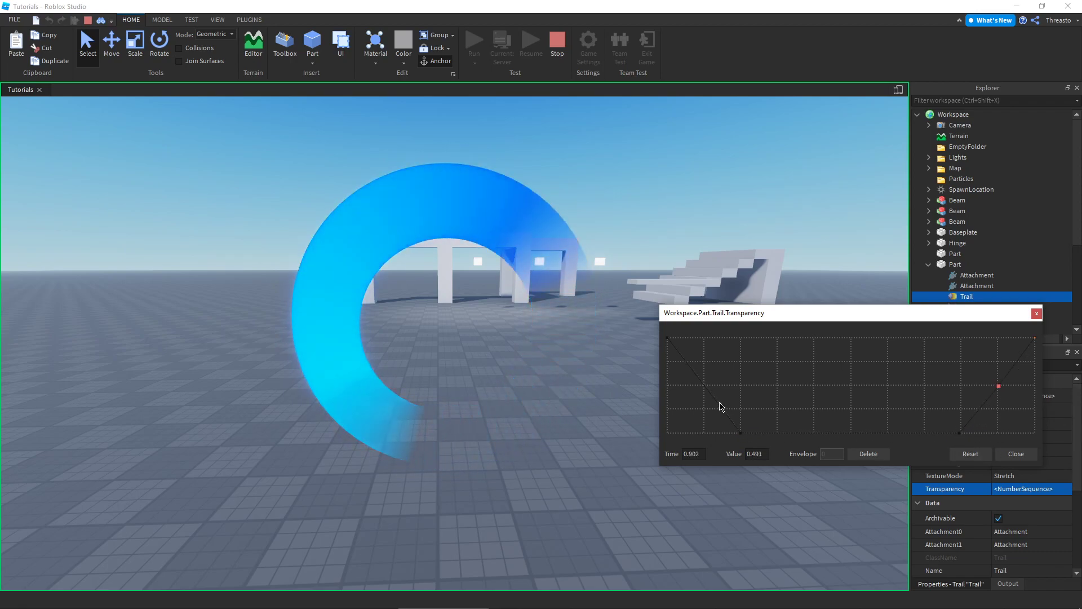
Step: Add a transparency keypoint at about time 0.1, value 0.5, and move the two zero-value keypoints to times 0.397 and 0.604
click(705, 386)
click(741, 434)
drag(741, 433, 813, 433)
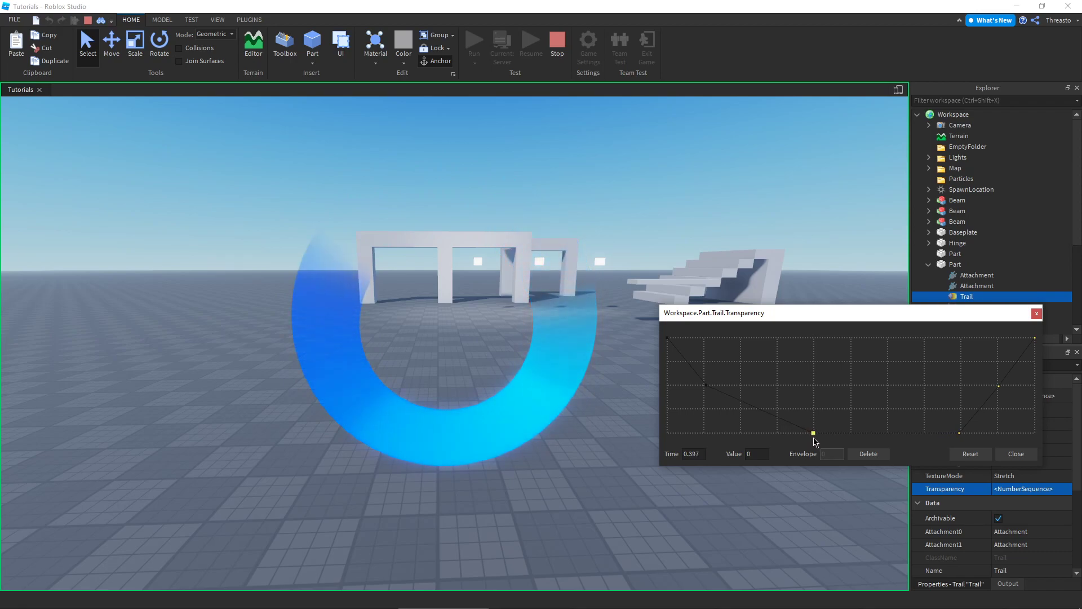
drag(959, 432, 890, 444)
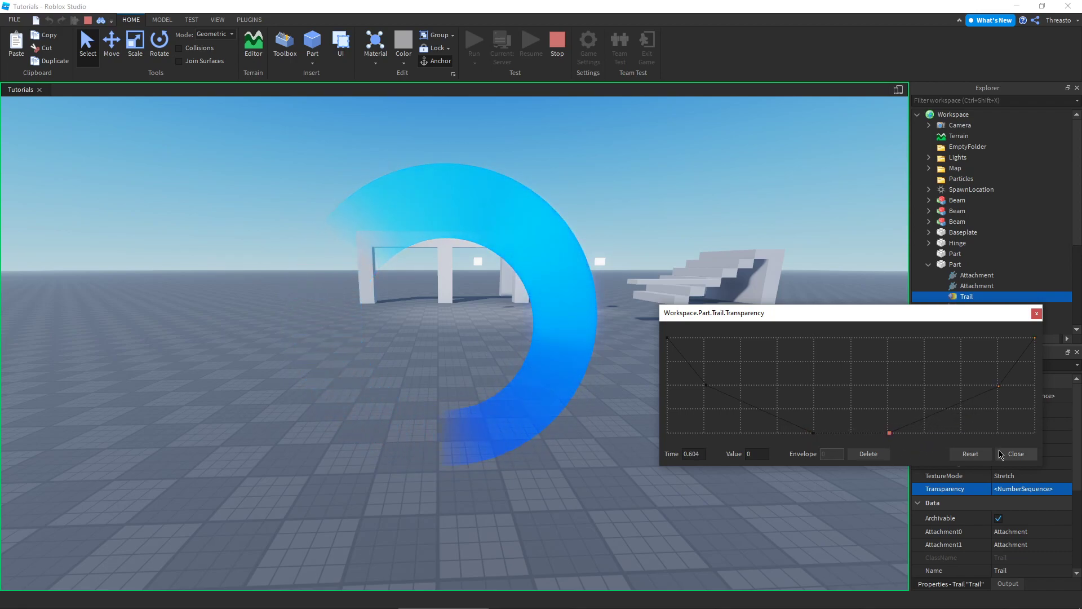
click(1005, 452)
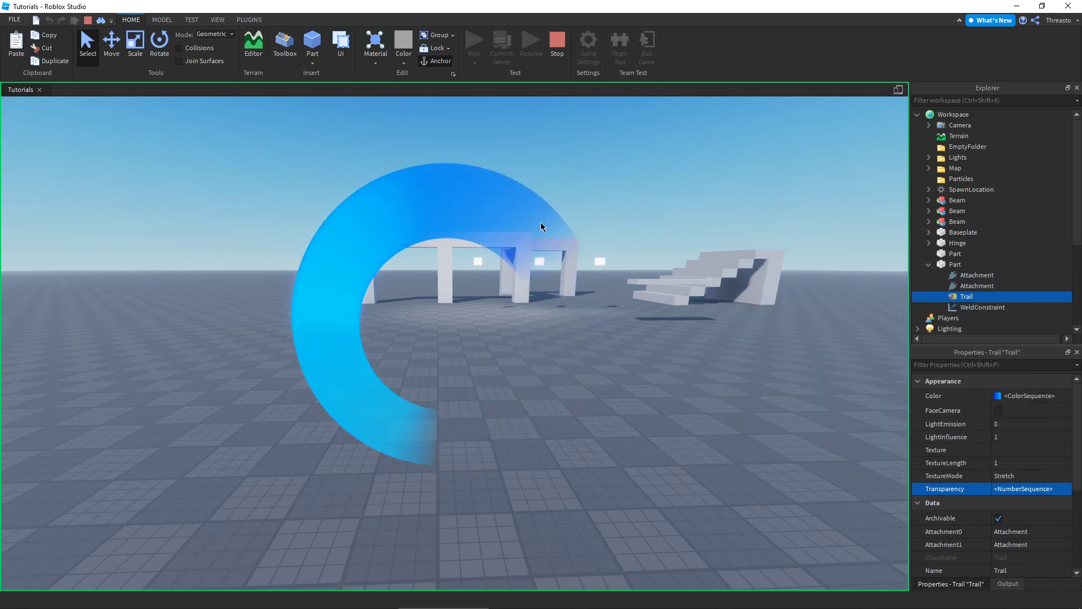
Step: Reopen the Trail's Transparency sequence and reset it to a constant 0
click(1057, 488)
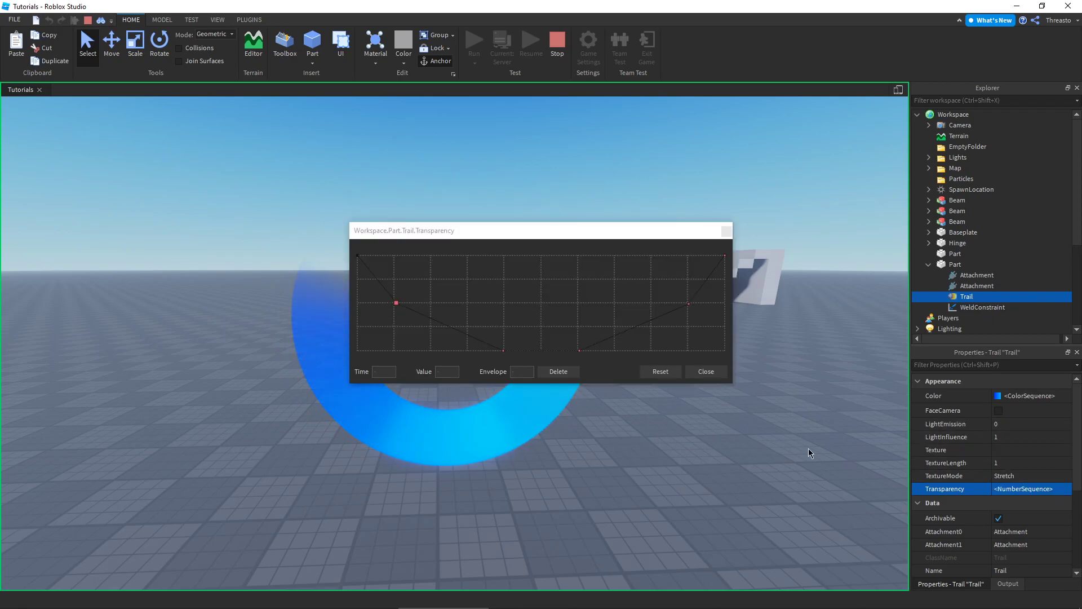
drag(400, 303, 395, 301)
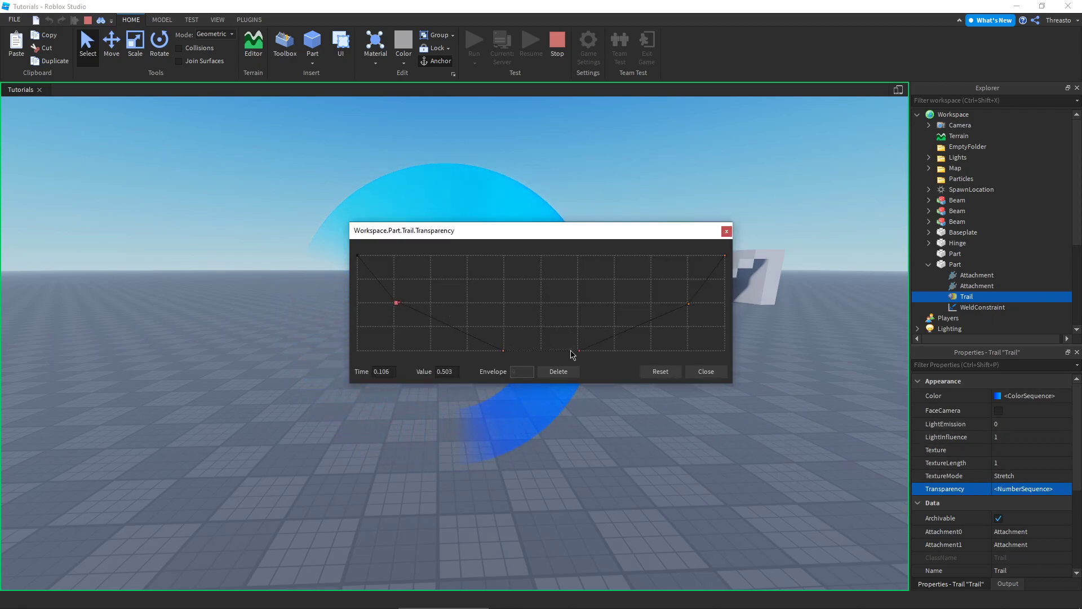
click(504, 351)
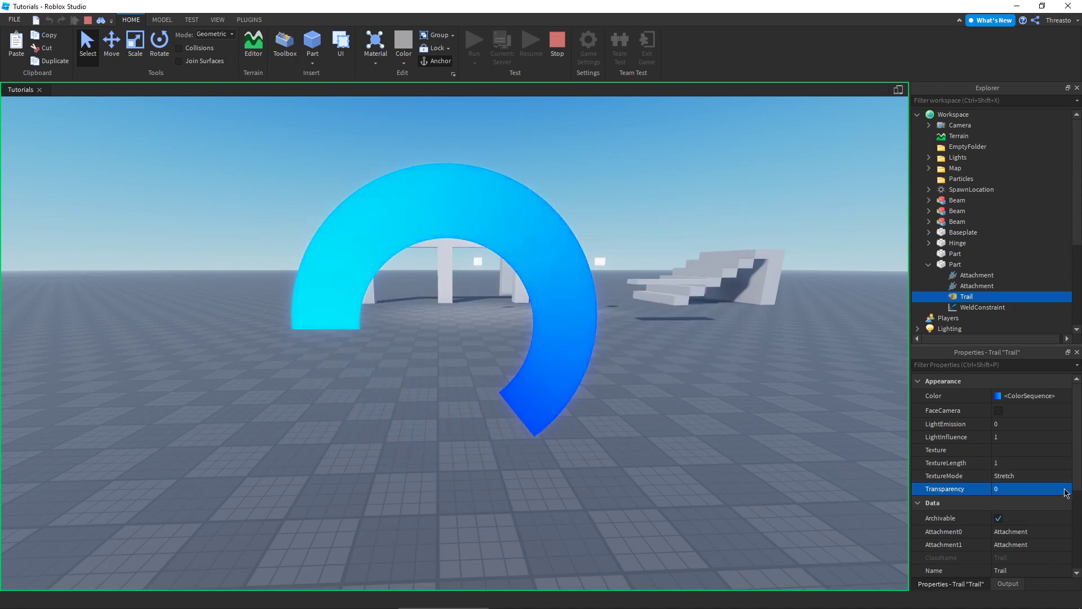
Step: Raise the end point of the Trail's transparency curve to 1 and close the sequence editor
click(1065, 490)
drag(723, 347, 724, 253)
drag(591, 233, 771, 349)
click(884, 486)
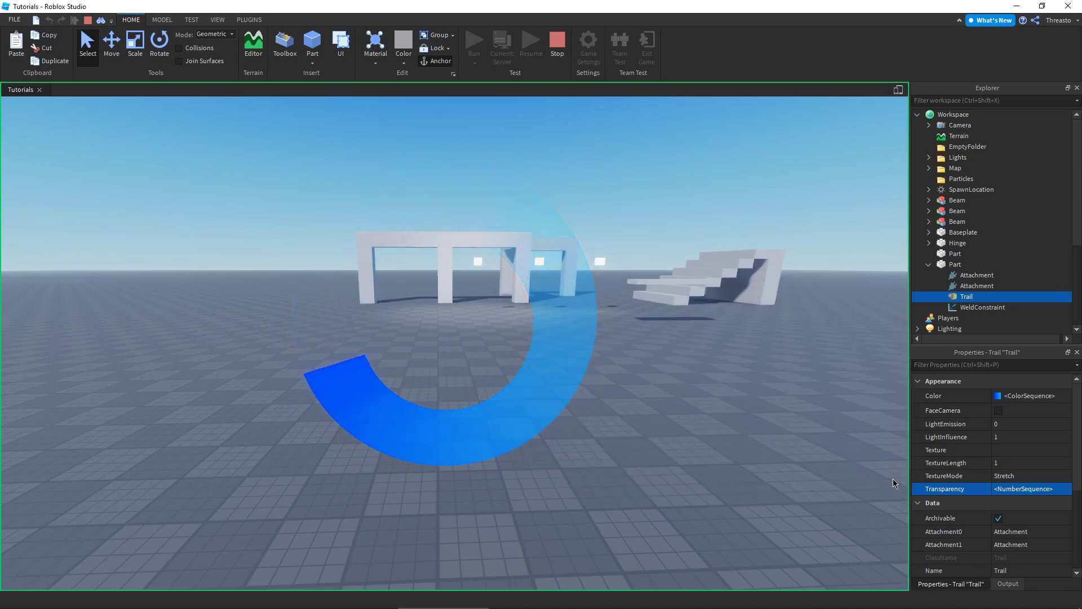
click(1026, 395)
click(1063, 395)
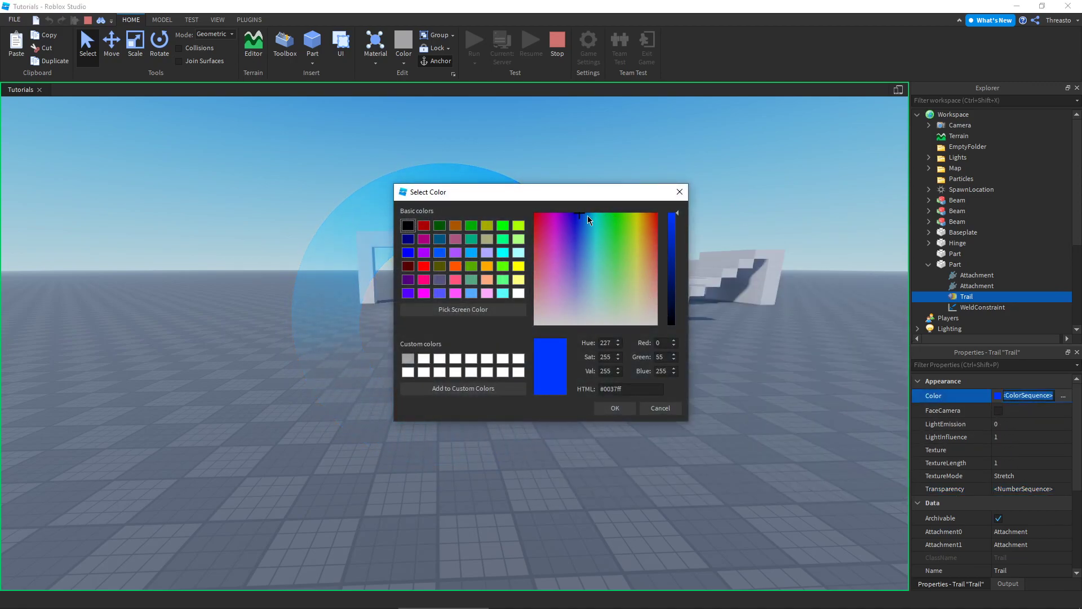
click(588, 213)
click(680, 192)
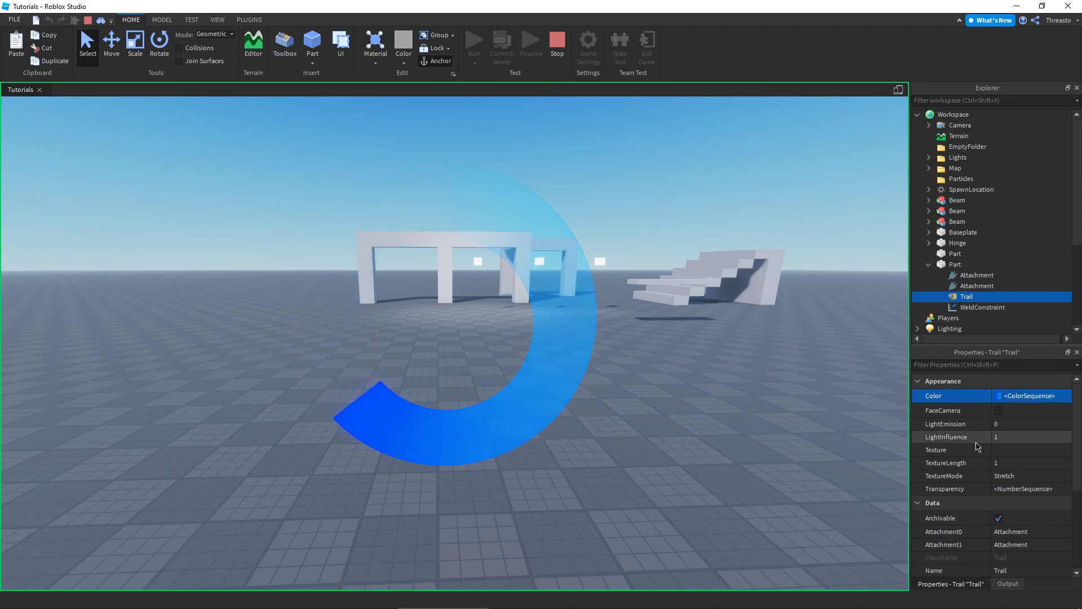
Step: Switch the Trail's Enabled property off and back on
scroll(977, 446, down, 3)
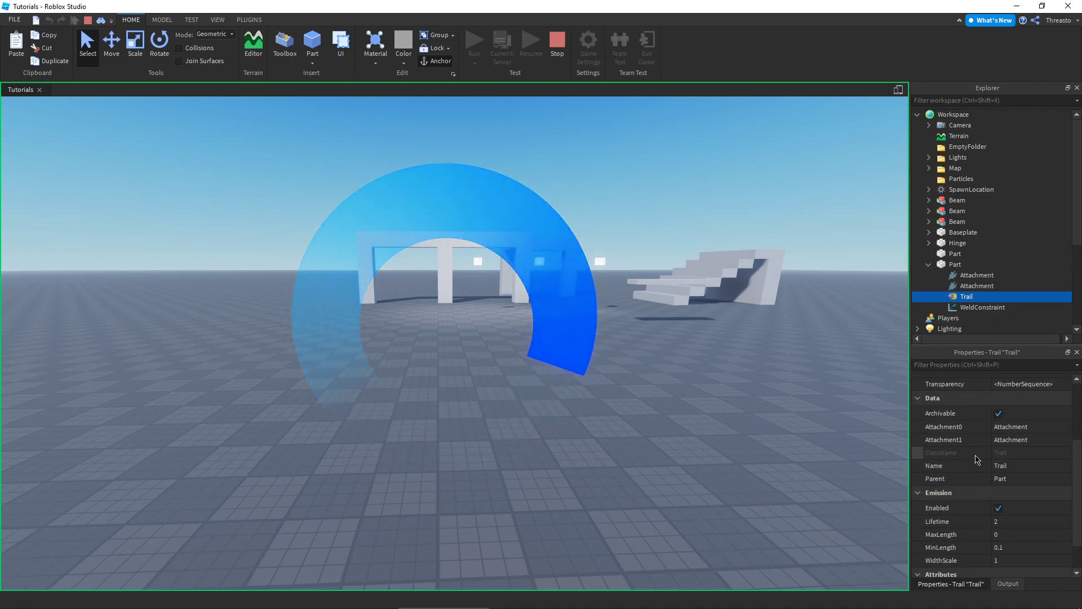
scroll(975, 462, down, 2)
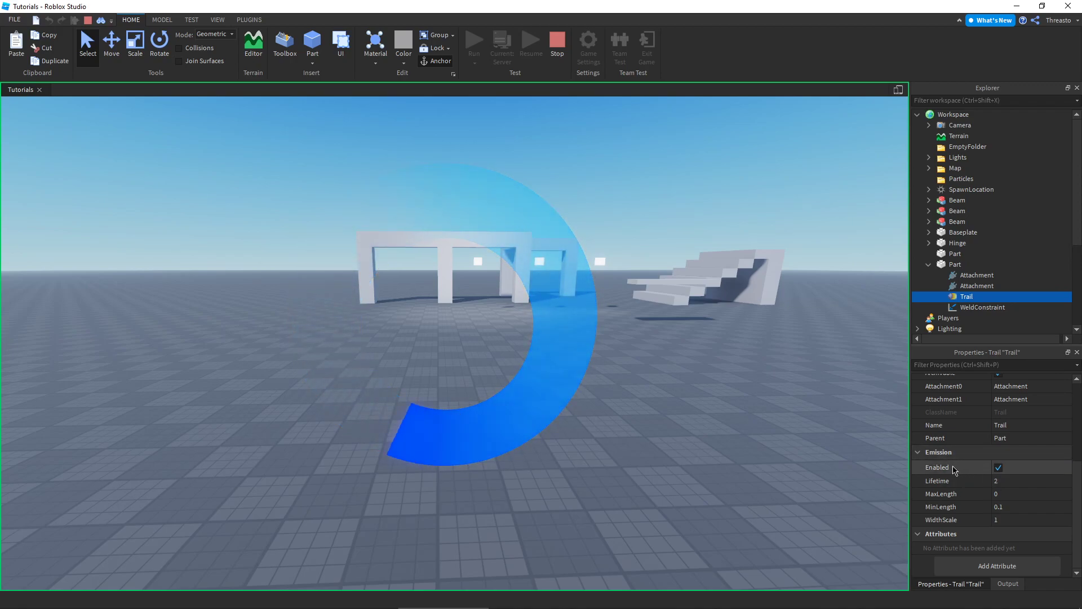
click(998, 467)
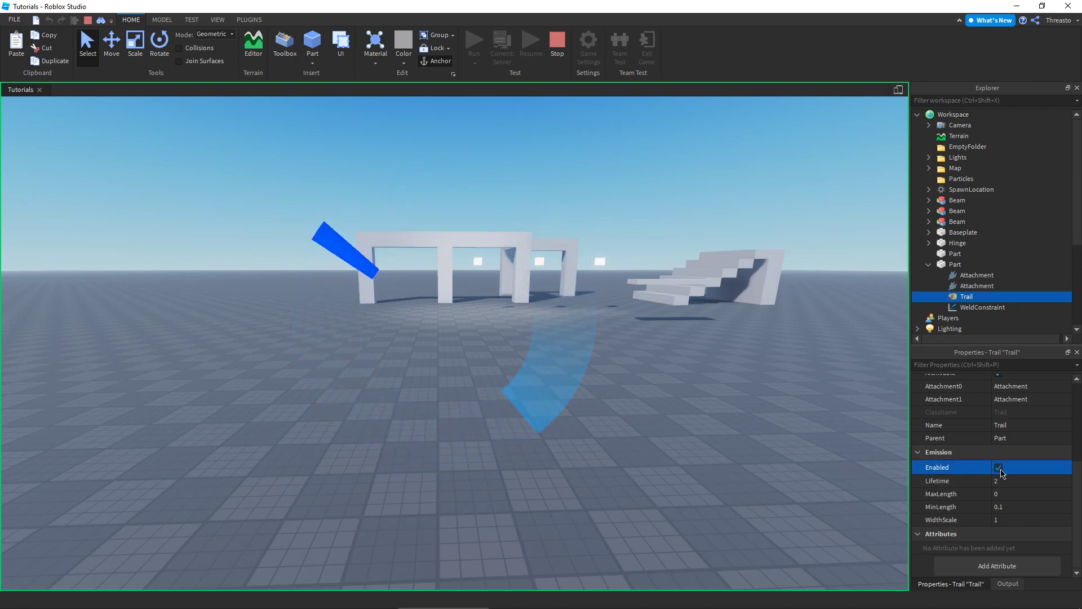
Step: Raise the Trail's Lifetime to 20, then lower it to 0.01
click(1007, 481)
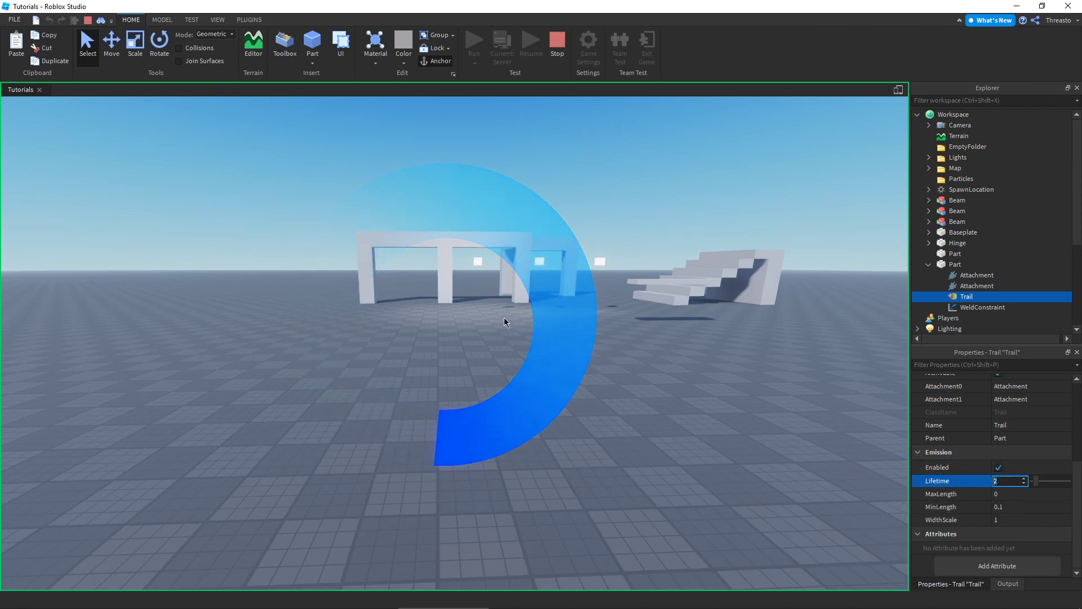
drag(1036, 481, 1070, 481)
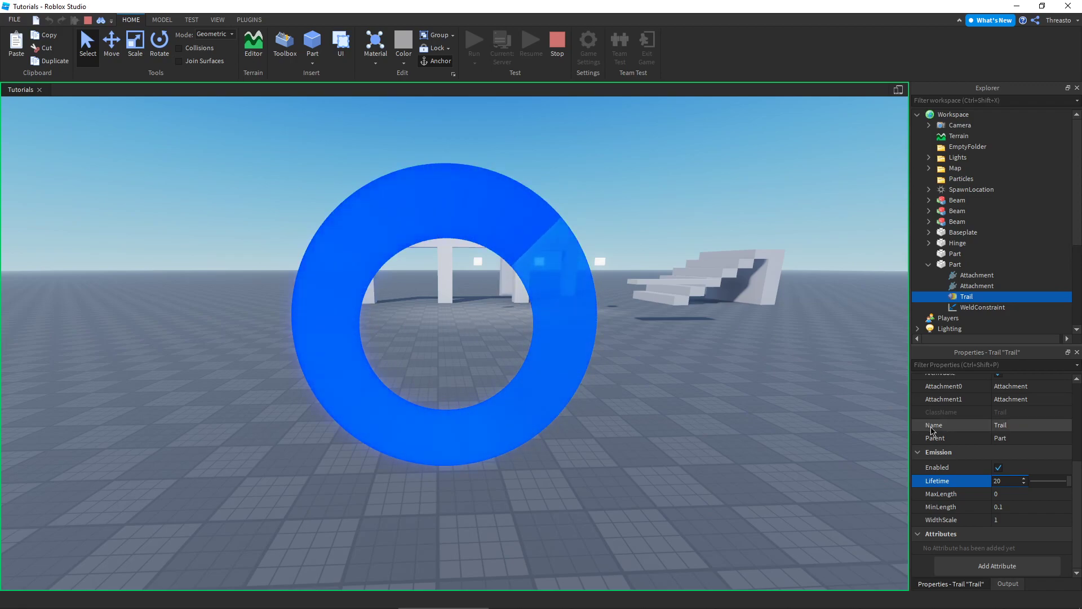
drag(1070, 486, 1032, 490)
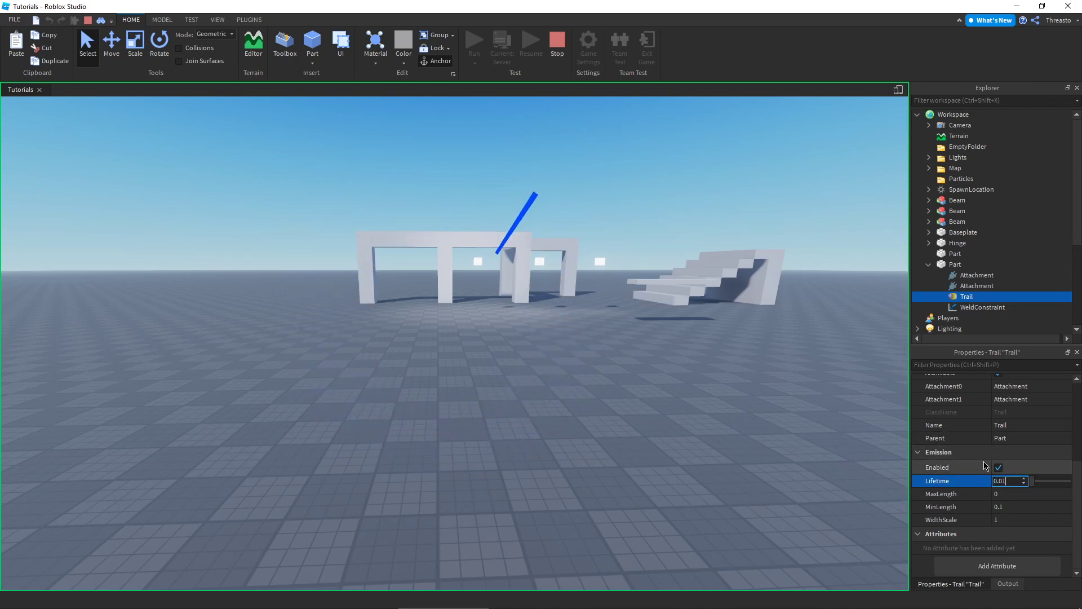
Step: Set the Trail's Lifetime to 1
key(BackSpace)
text(1)
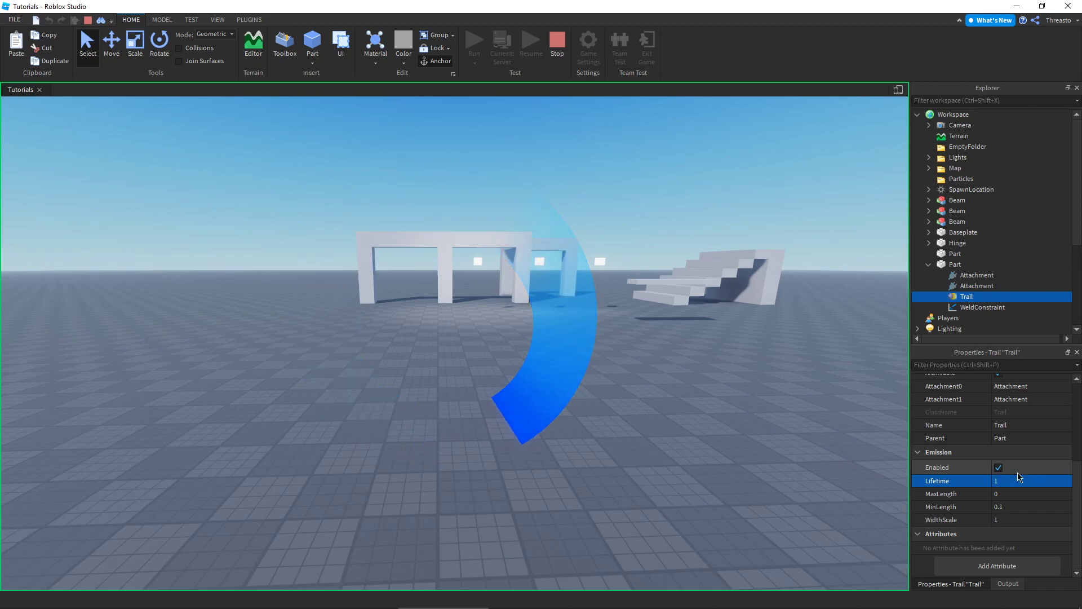
key(Return)
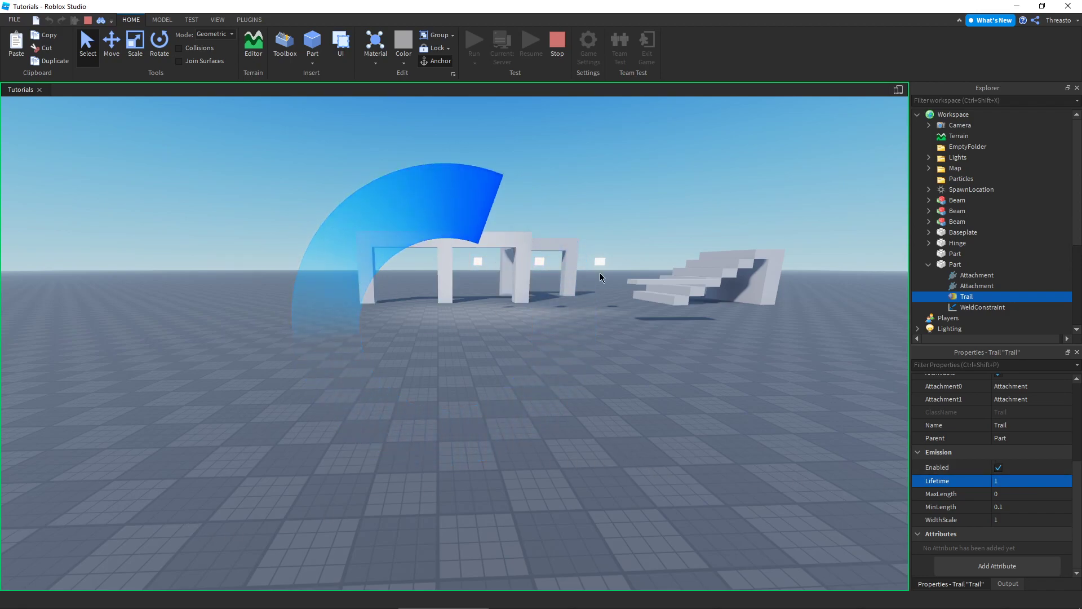
Step: Set the Trail's MaxLength to 10
click(1026, 497)
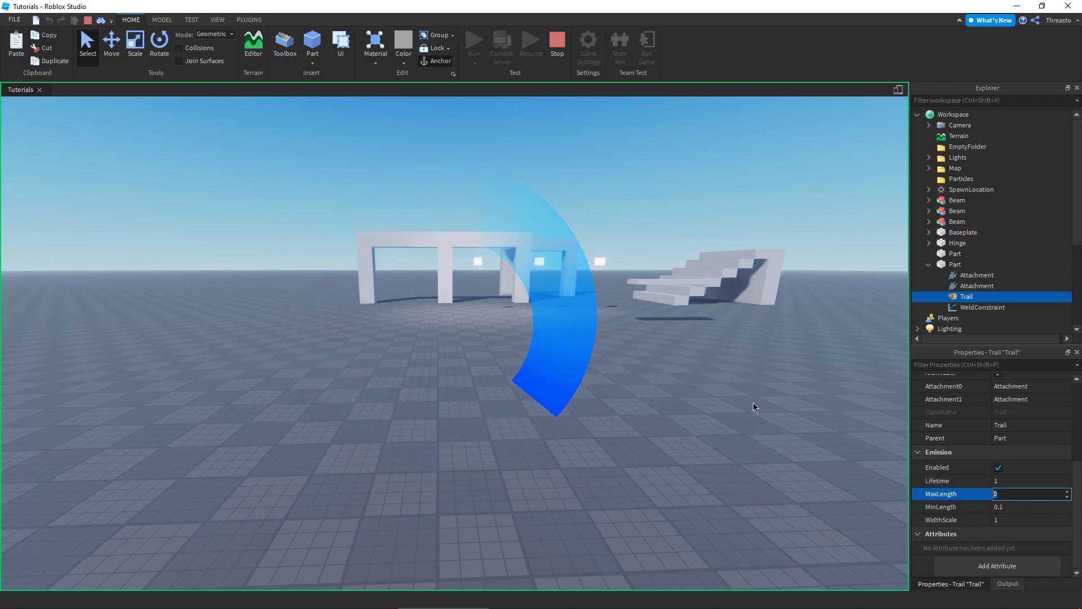
text(1)
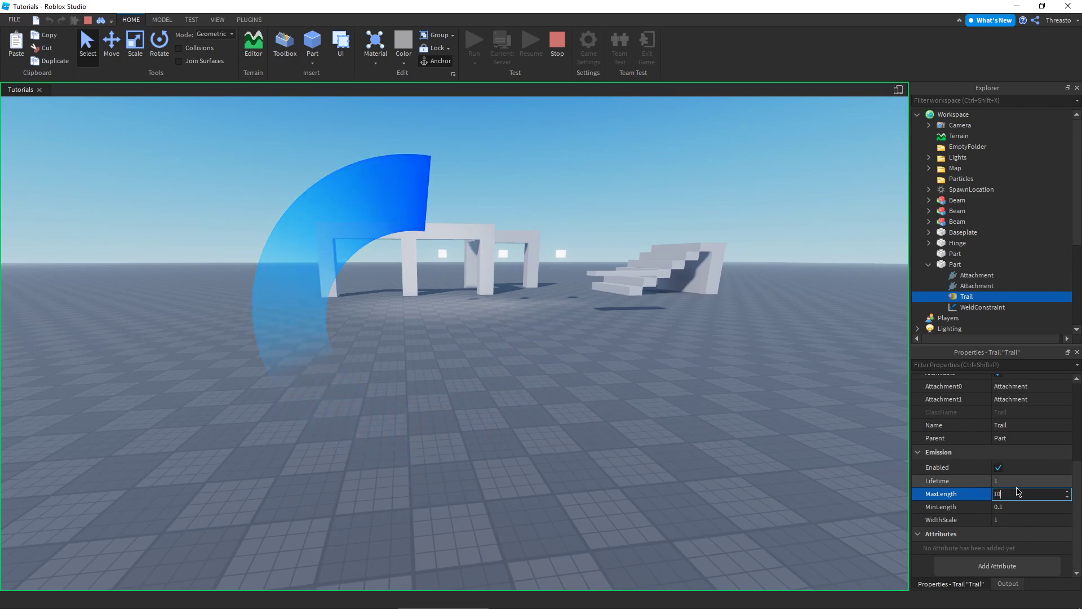
text(0)
key(Return)
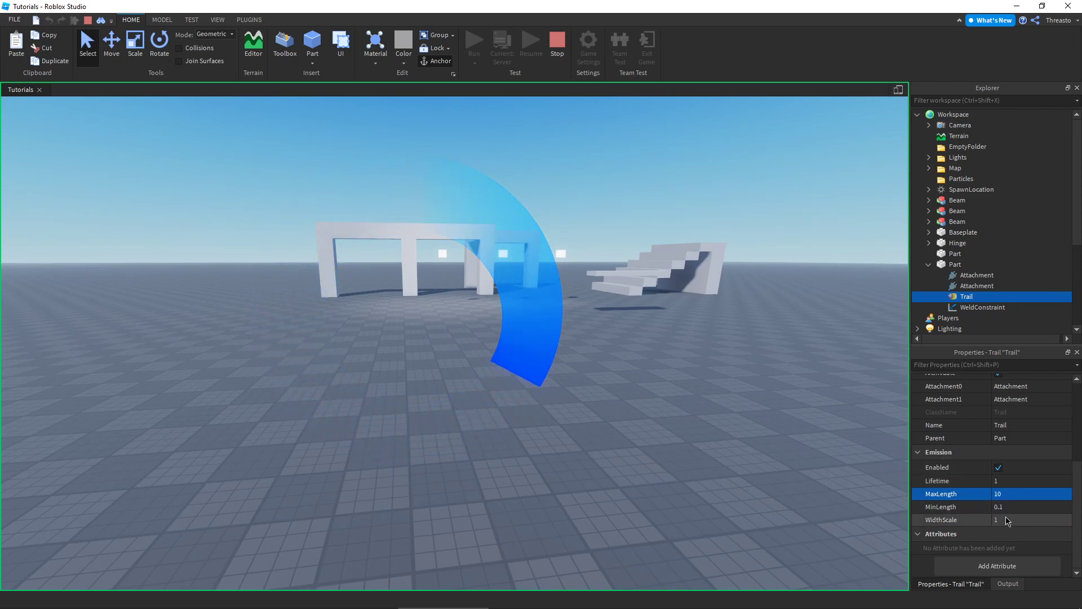
click(1020, 508)
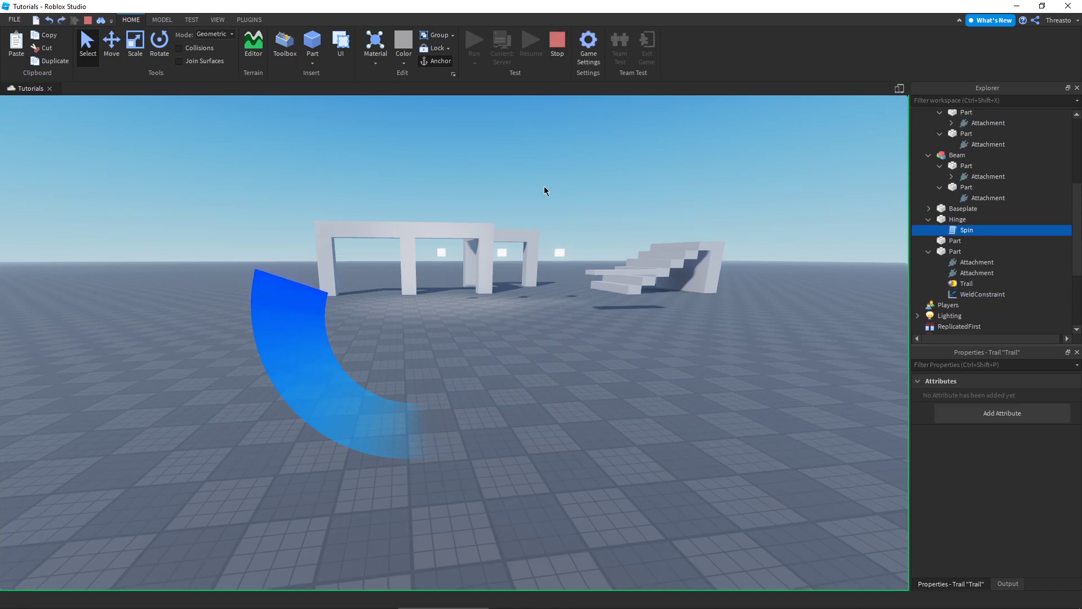
Step: Stop the simulation and open the Spin script inside the Hinge part
key(shift+F5)
click(944, 220)
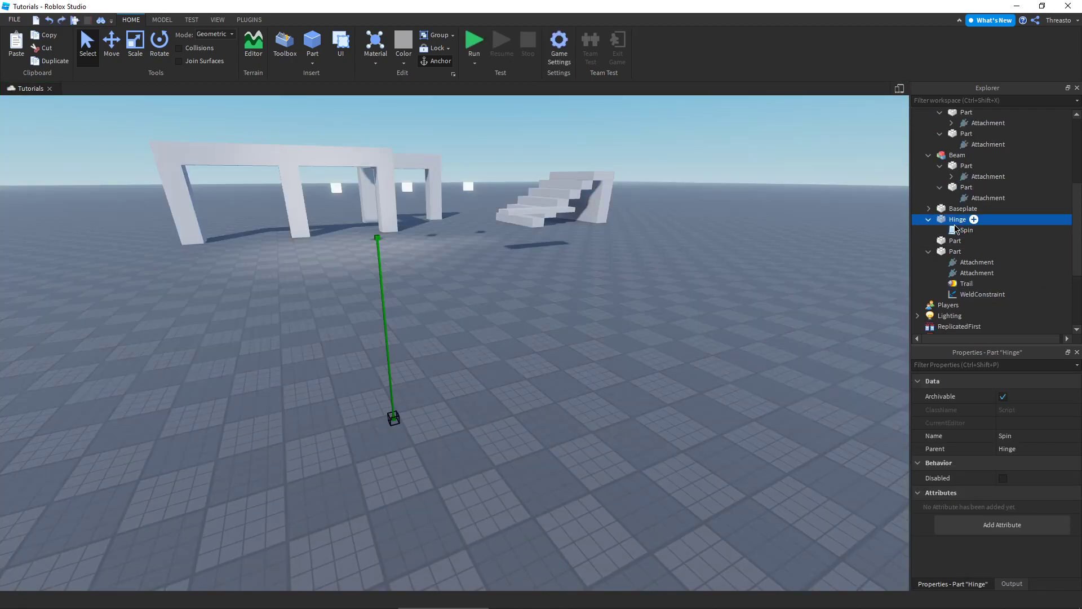
double_click(962, 230)
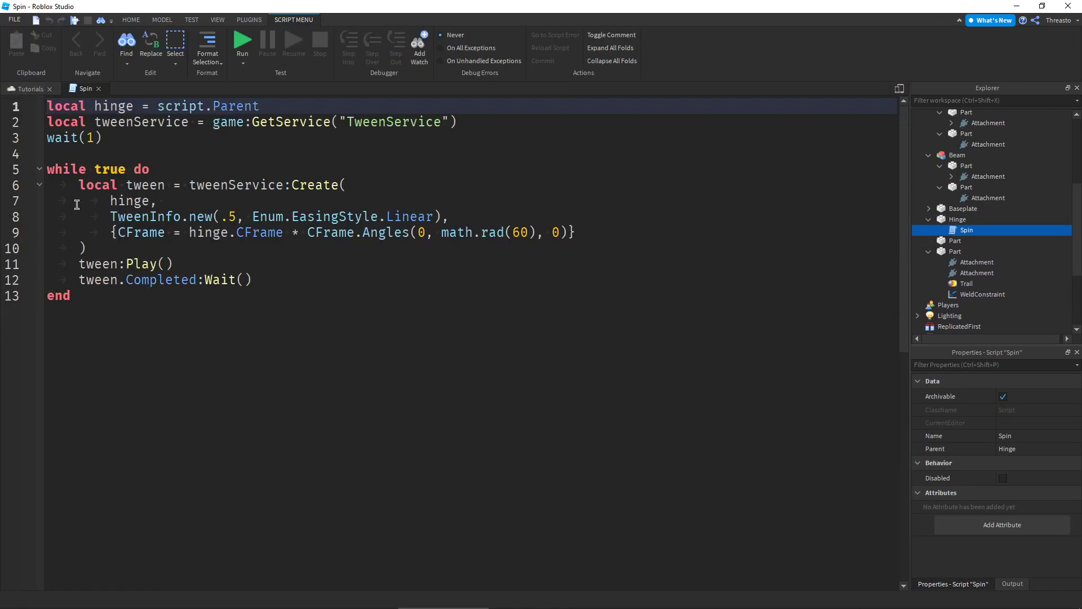
Step: Change the TweenInfo duration in the Spin script to .2, close the script and run the simulation
click(236, 216)
text(.2)
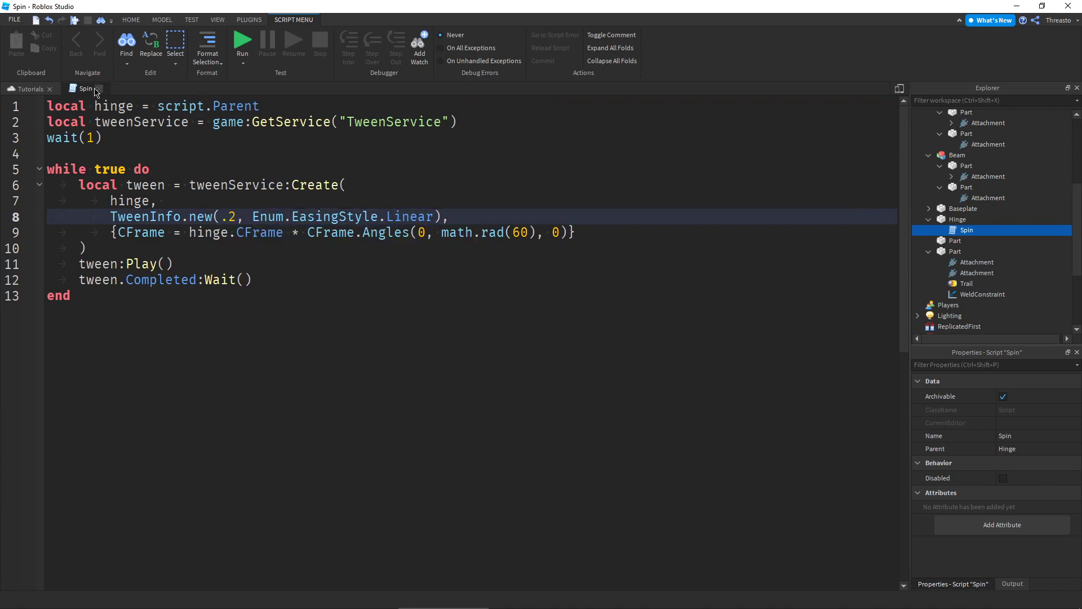
click(99, 89)
click(480, 35)
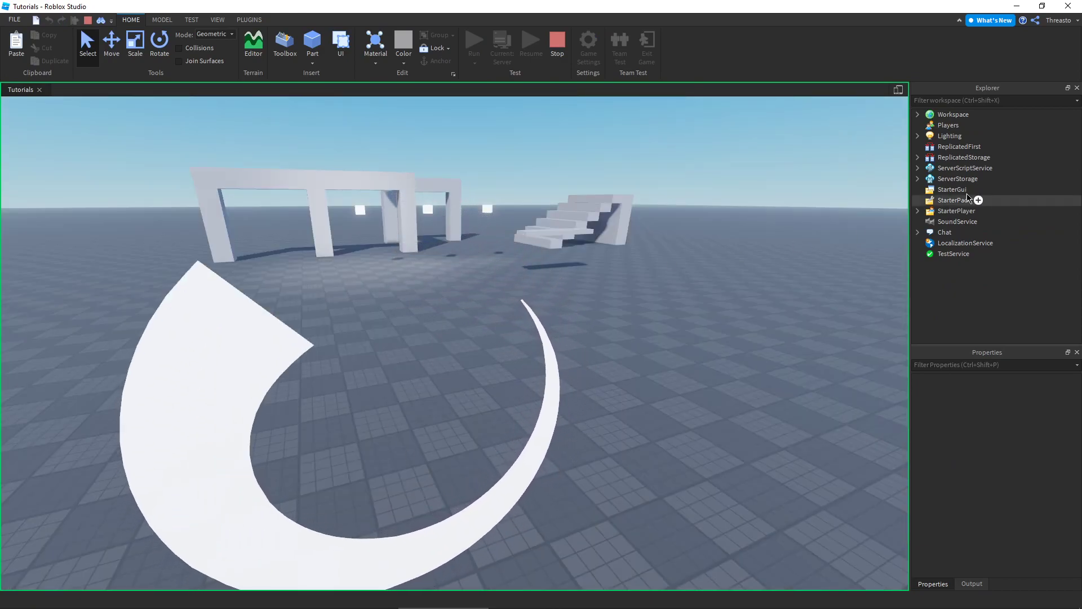
Step: Expand the Workspace, the Hinge and the Part holding the attachments, and select that Part's Trail
click(917, 114)
scroll(942, 158, down, 3)
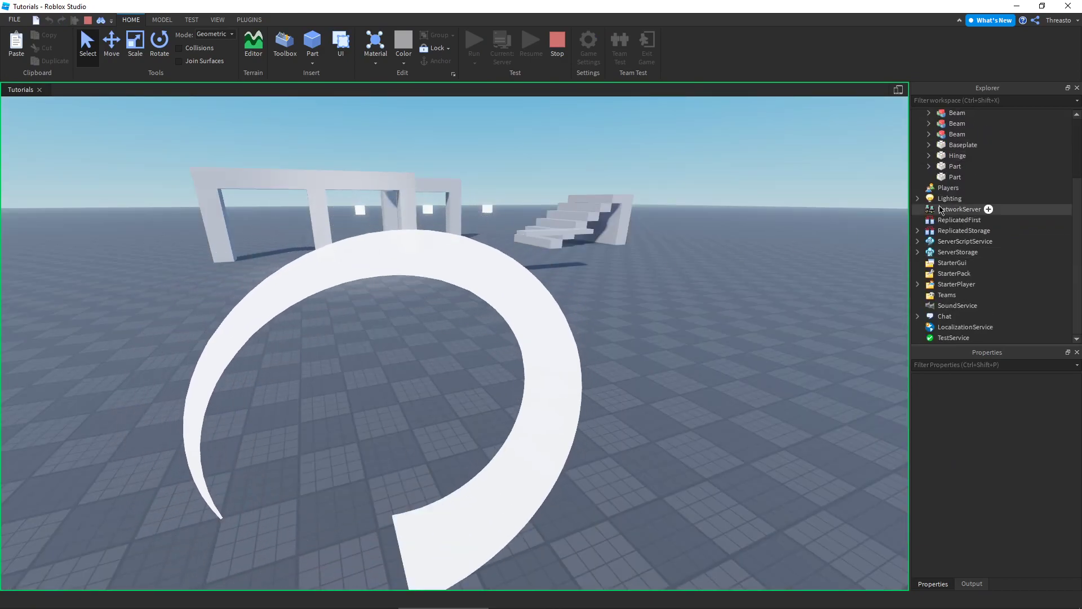
click(928, 166)
click(928, 156)
click(966, 209)
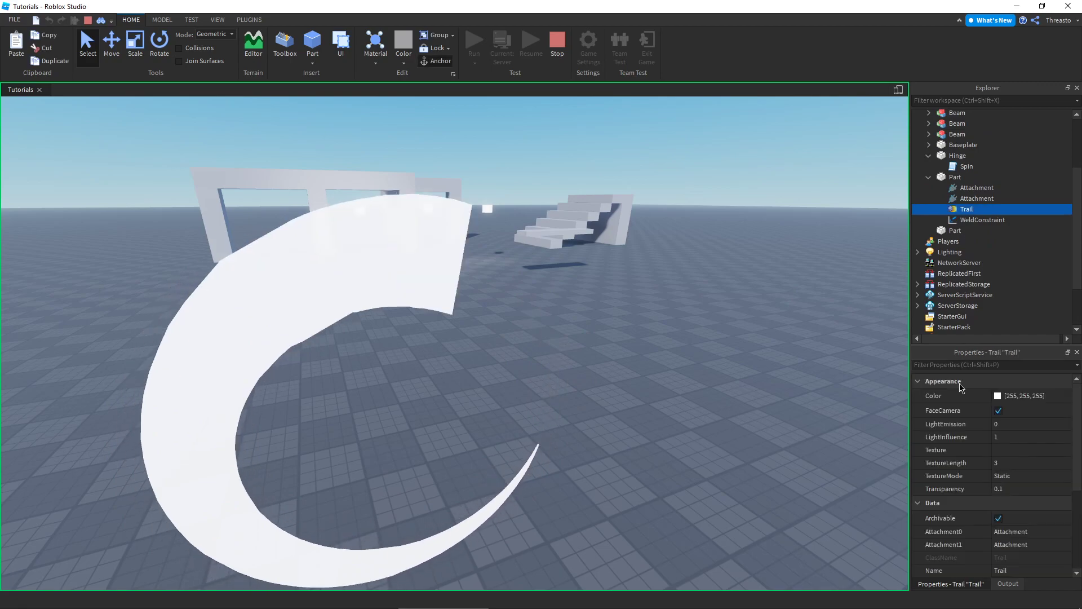
Step: Set the Trail's MaxLength to 1, then raise it to 10
scroll(1005, 494, down, 5)
click(1006, 493)
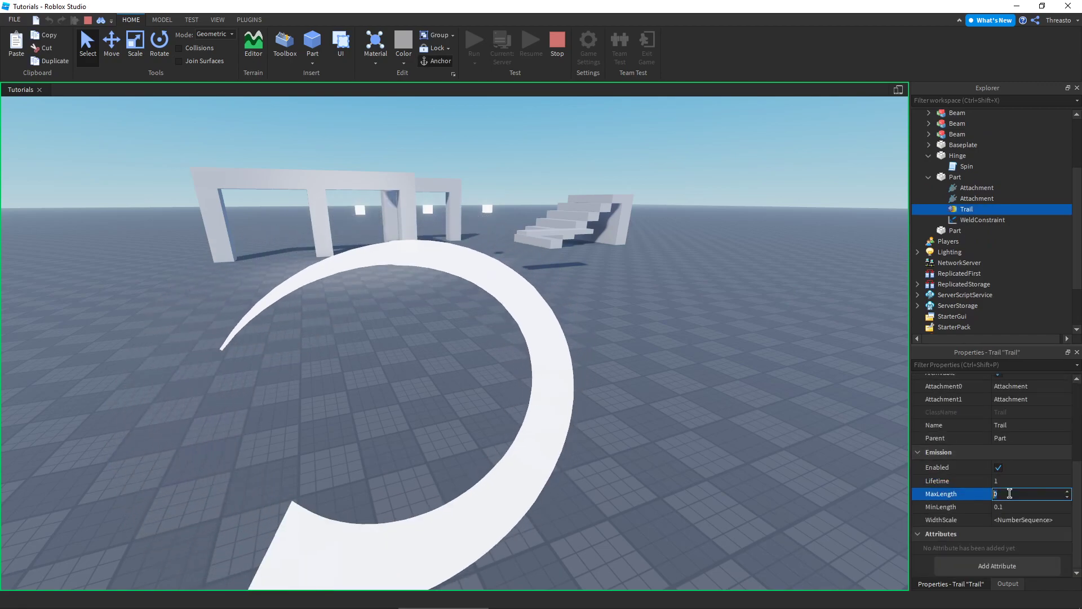
text(1)
key(Return)
mouse_move(739, 463)
right_down()
mouse_move(715, 458)
mouse_move(733, 445)
right_up()
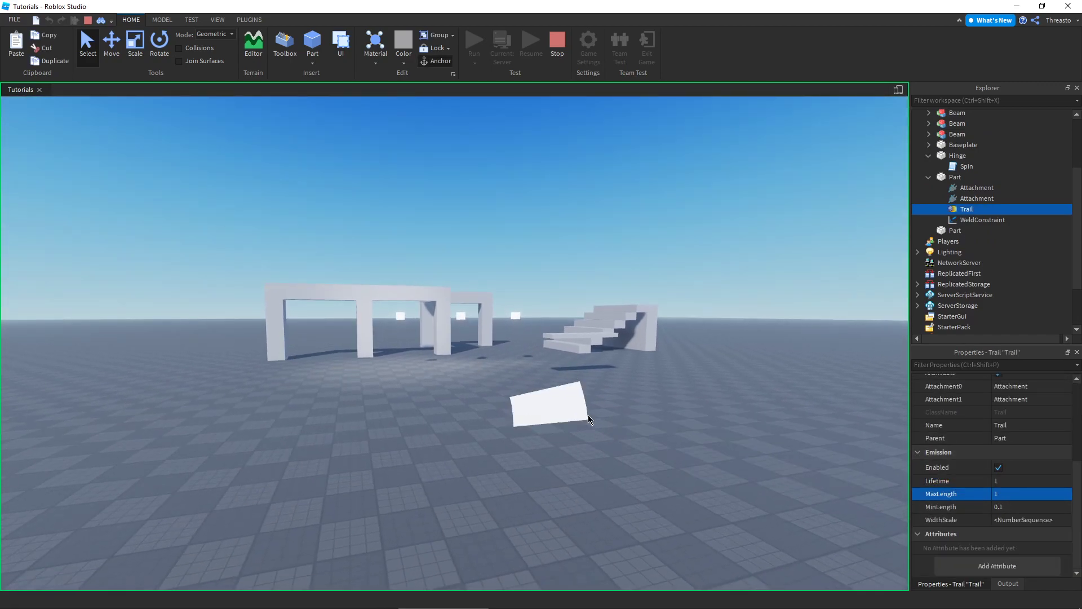
right_drag(587, 418, 563, 432)
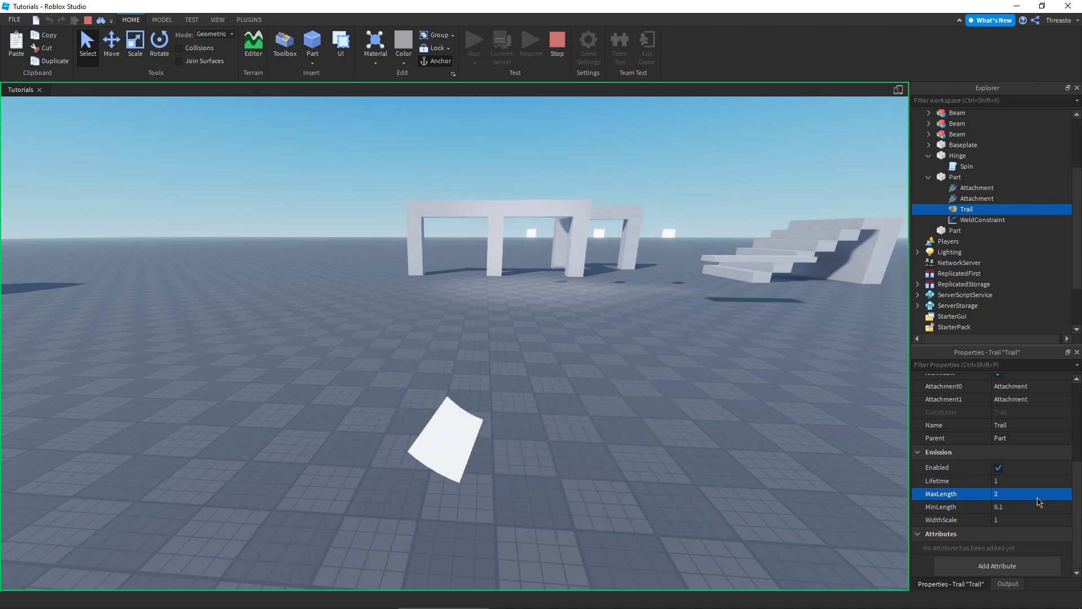
text(10)
key(Return)
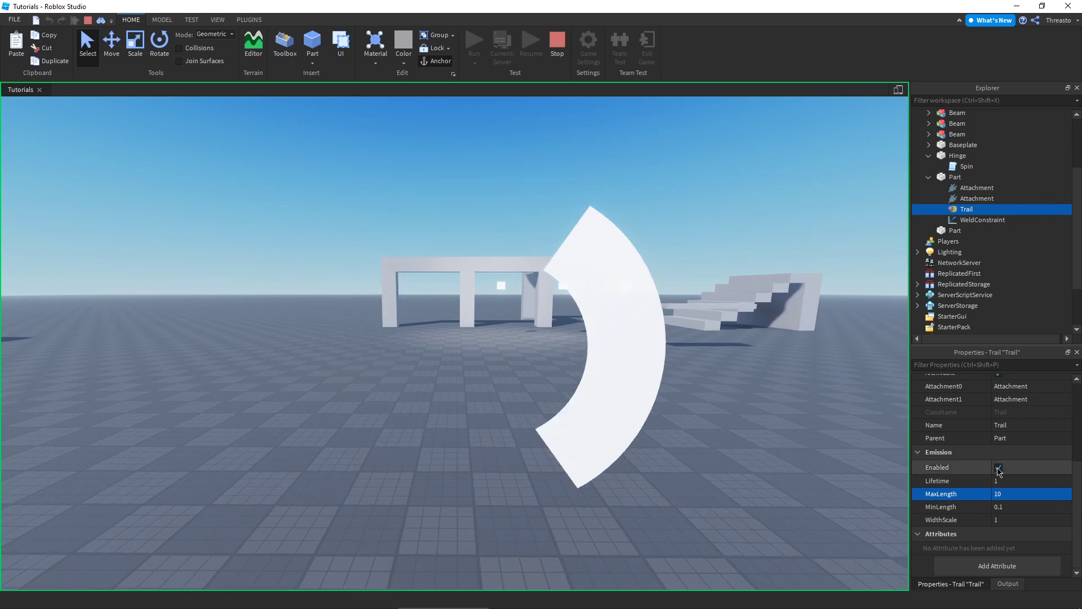
Step: Set the Trail's MinLength to 2, then reduce it to 1
click(1012, 493)
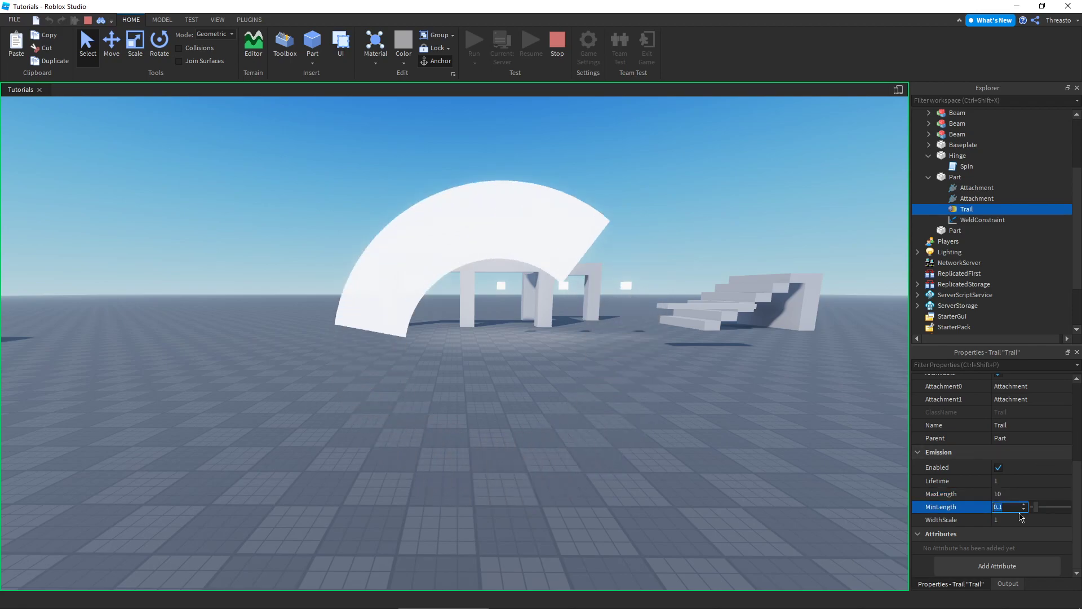
text(1)
key(Return)
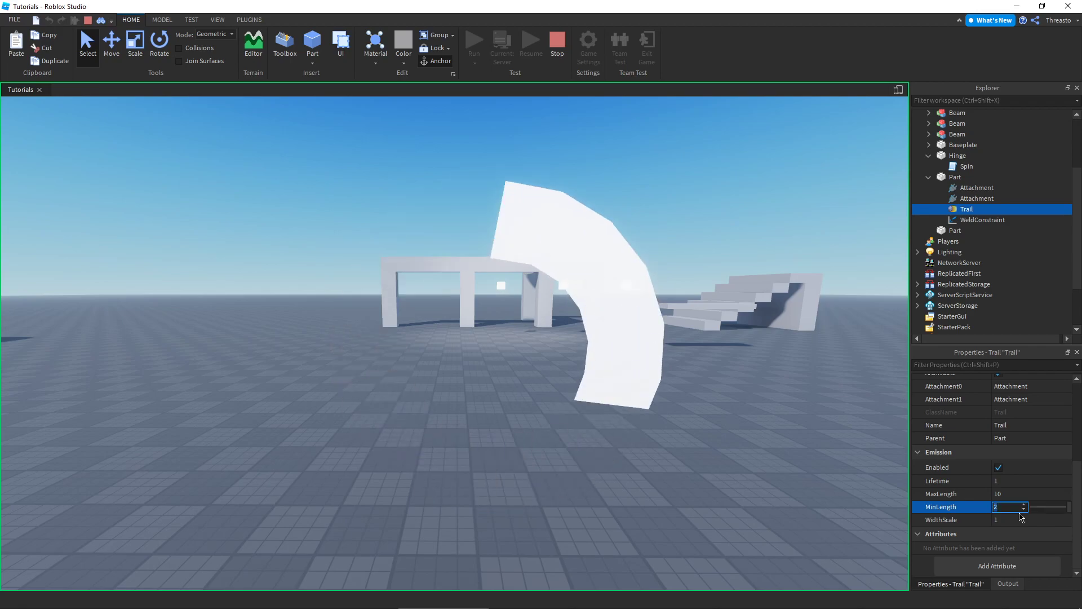
right_drag(526, 519, 522, 519)
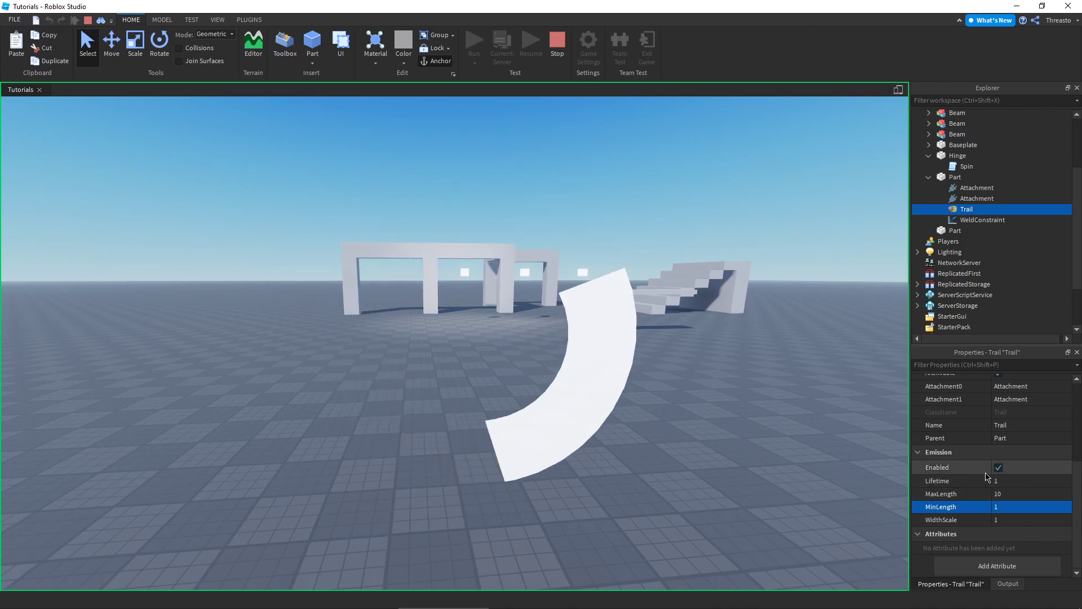
click(1012, 495)
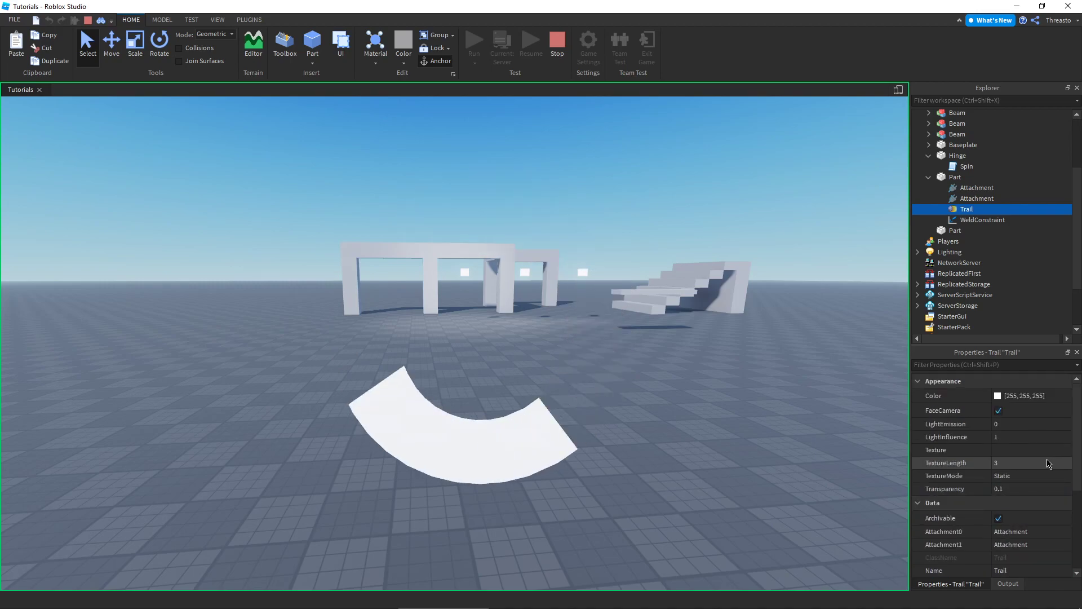
Step: Set the Trail's TextureLength to 1
scroll(1013, 476, up, 4)
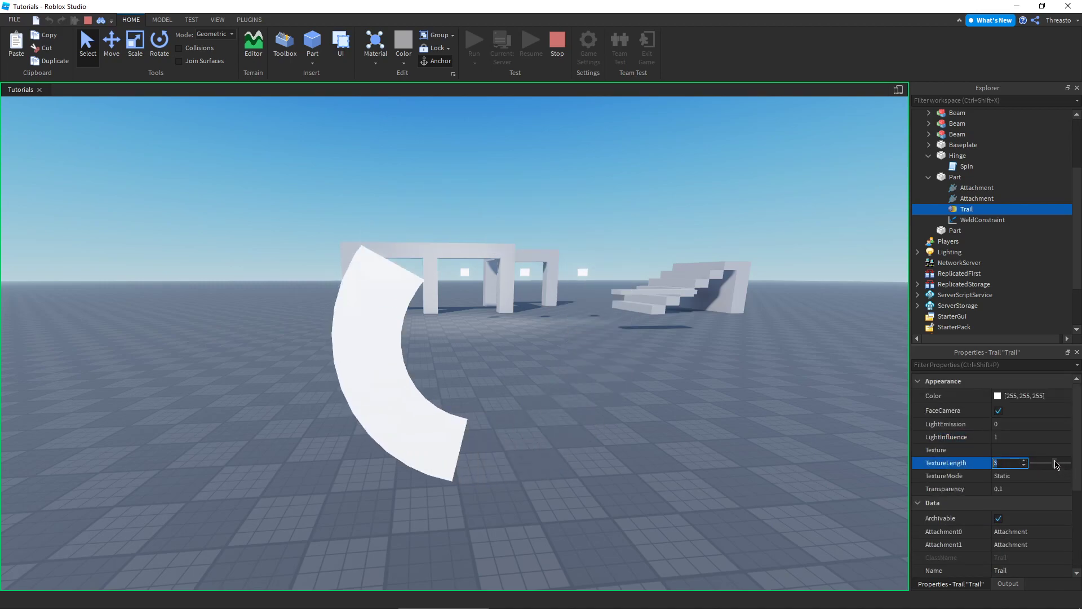
text(1)
key(Return)
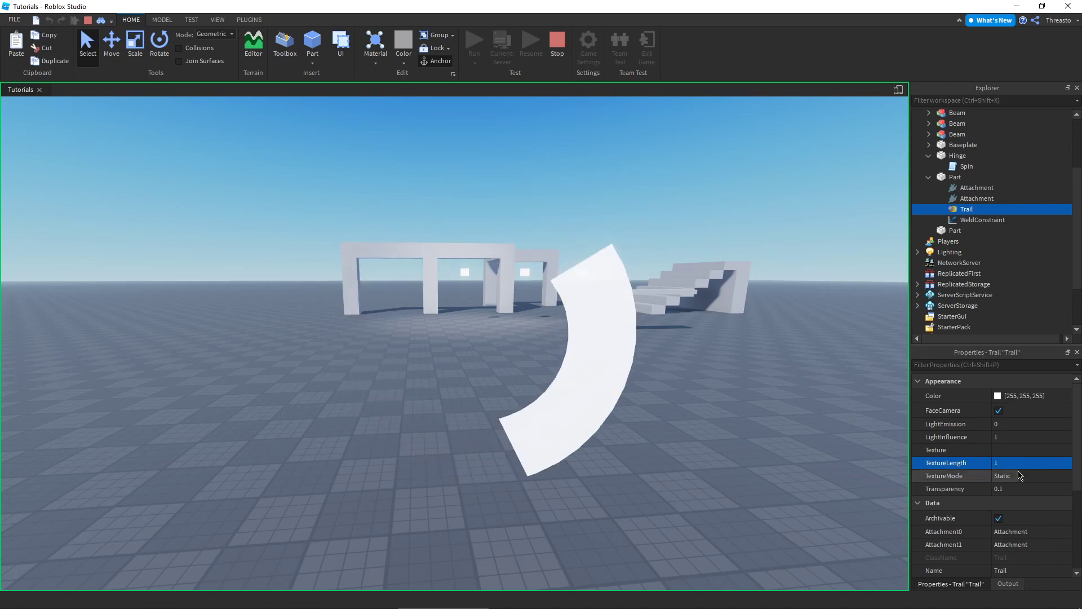
Step: Reshape the Trail's Transparency curve to rise from 0 at time 0 to 1 at time 1, and close the curve editor
click(1040, 488)
click(1066, 488)
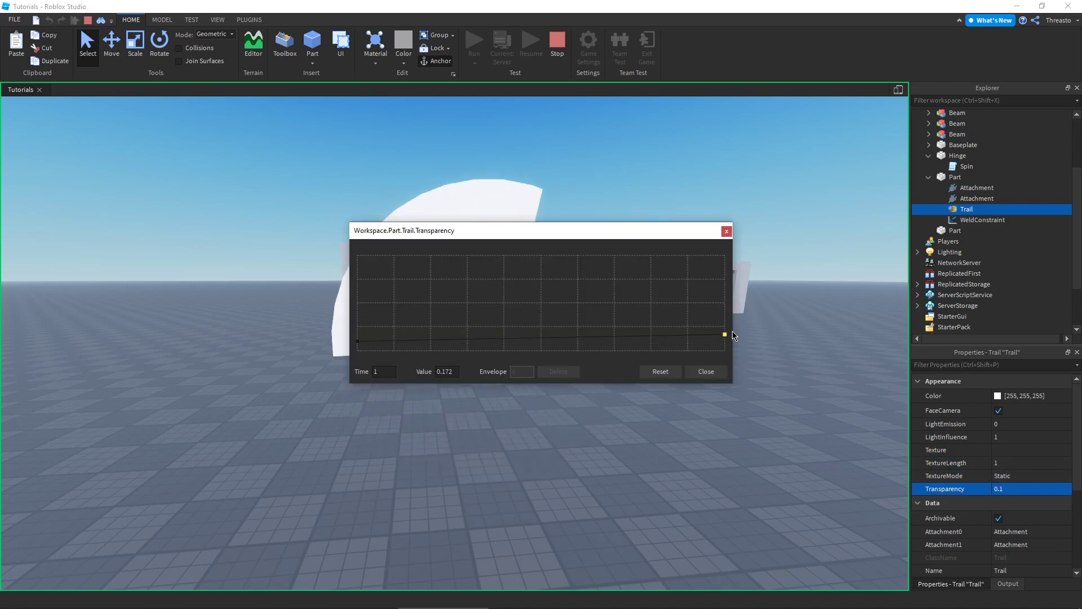
click(704, 372)
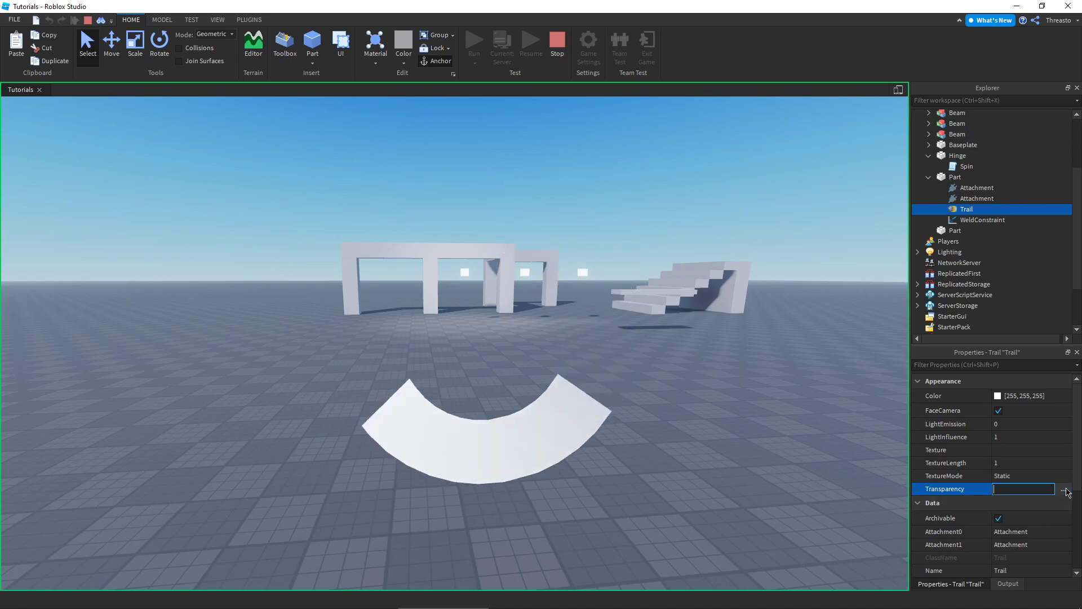
click(358, 350)
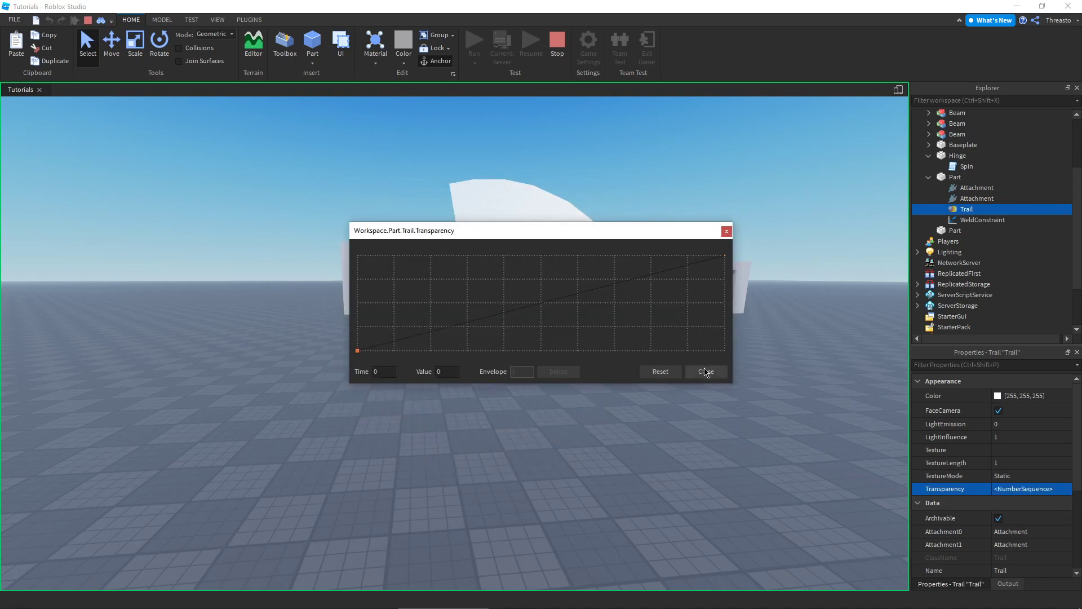
click(704, 372)
Step: Set the Trail's MaxLength to 0 in its emission properties
scroll(965, 473, down, 5)
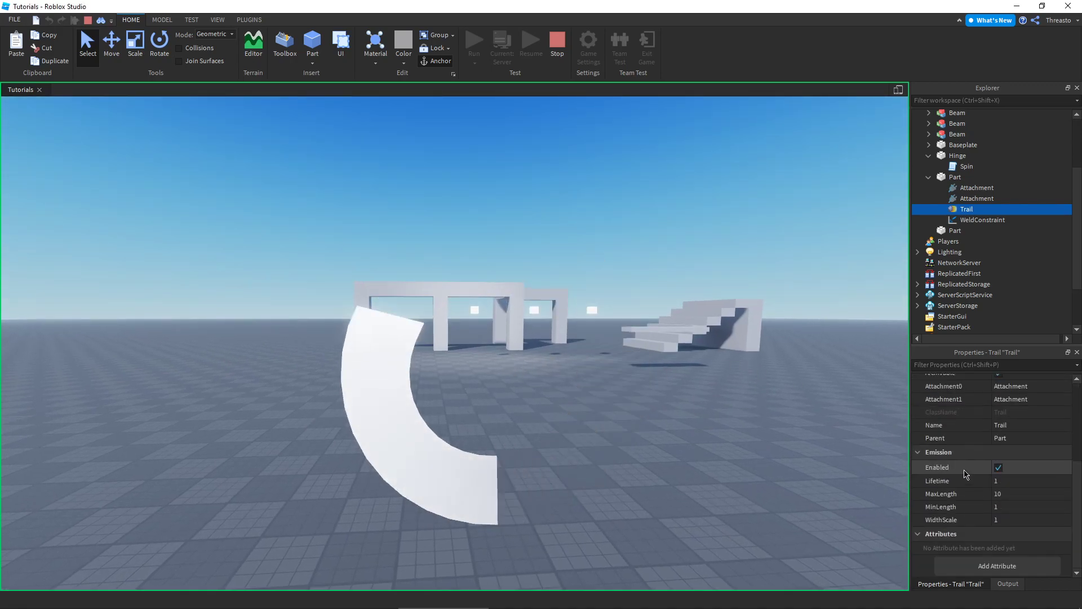
scroll(981, 485, up, 3)
scroll(1008, 490, down, 3)
click(998, 494)
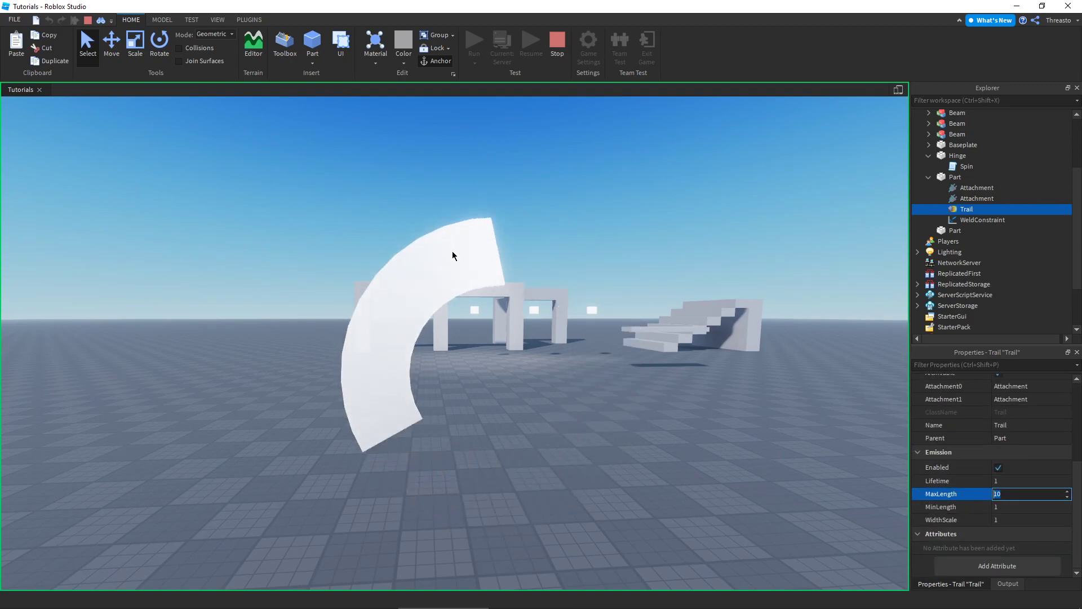
text(0)
key(Return)
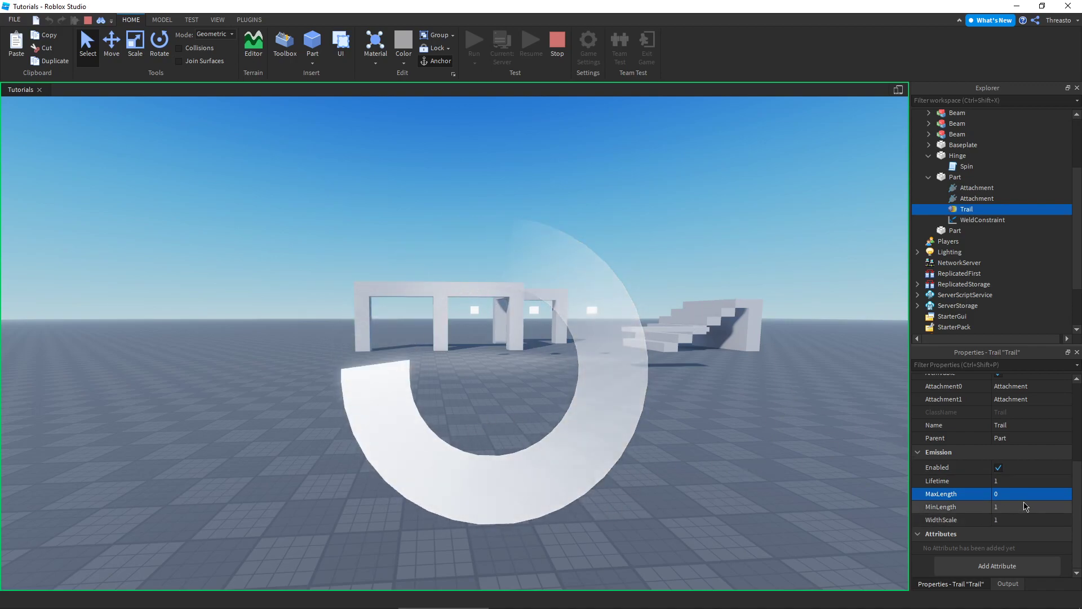
Step: Open the Trail's WidthScale curve, move its editor clear of the trail and taper the width from 1 at time 0 to 0 at time 1
click(1033, 520)
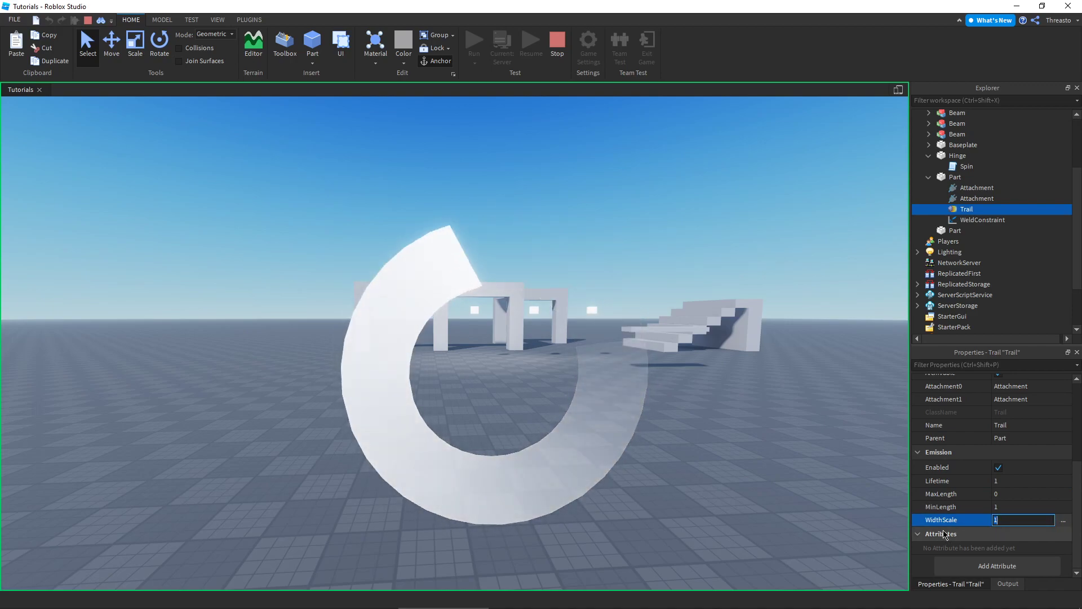
click(1063, 520)
drag(682, 237, 463, 404)
drag(580, 452, 381, 476)
right_drag(807, 441, 766, 441)
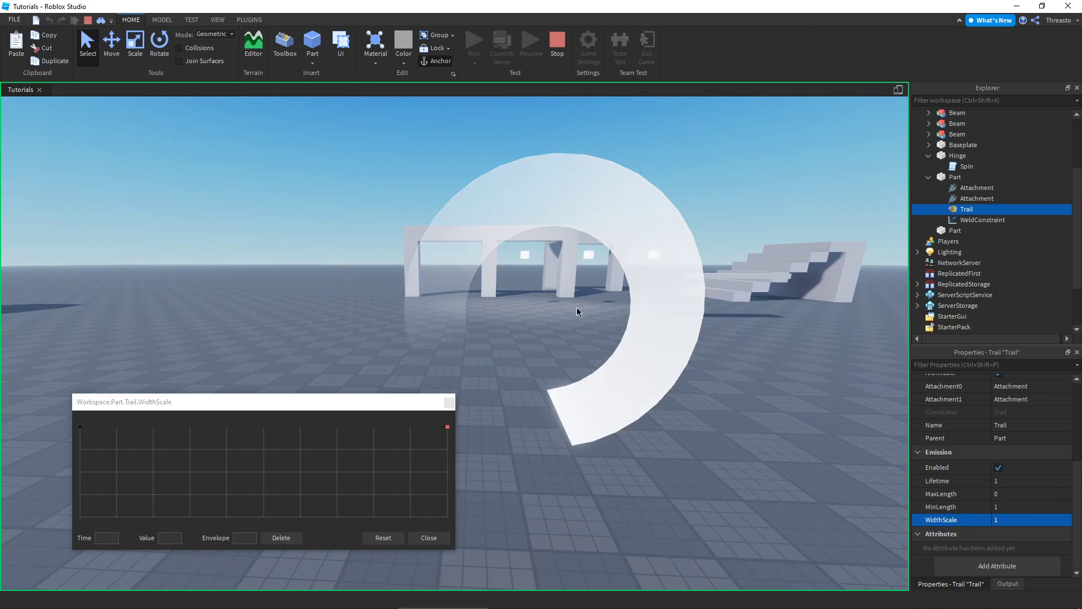
scroll(942, 453, up, 4)
scroll(942, 453, down, 4)
scroll(807, 500, down, 2)
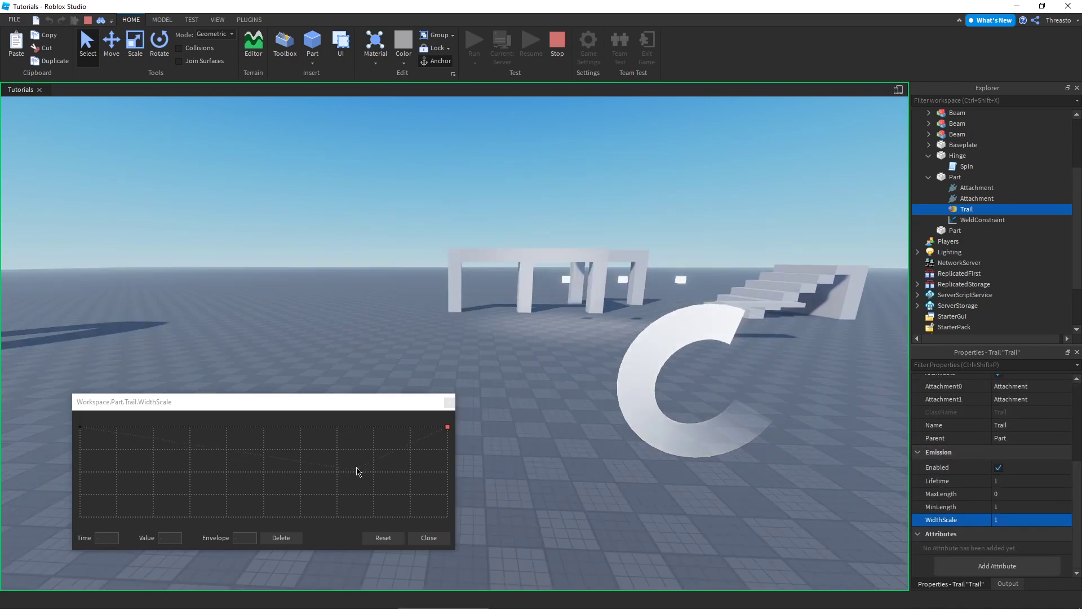
drag(448, 427, 447, 516)
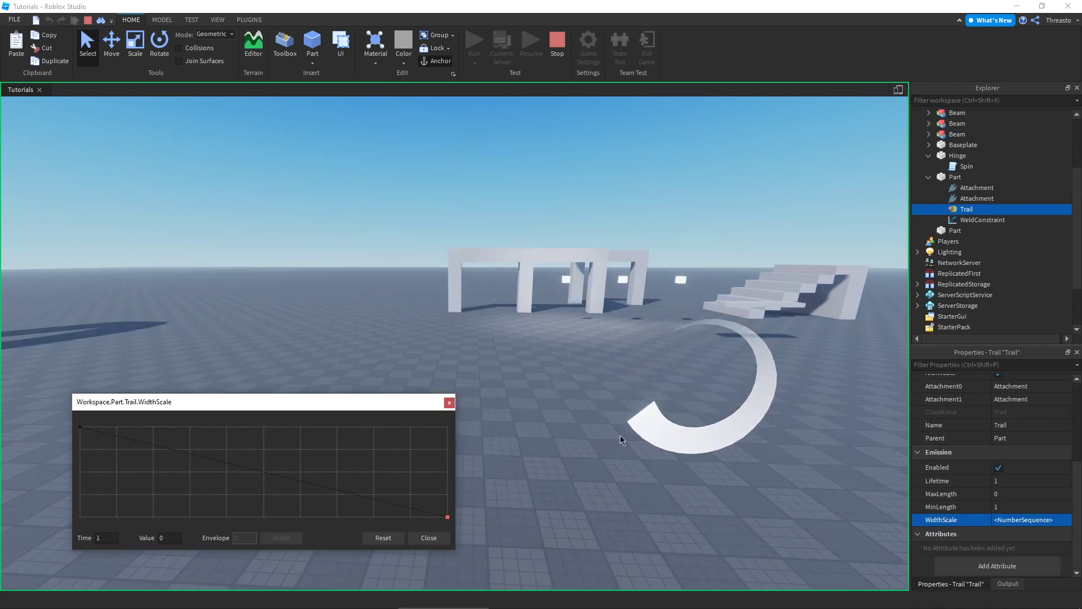
click(80, 427)
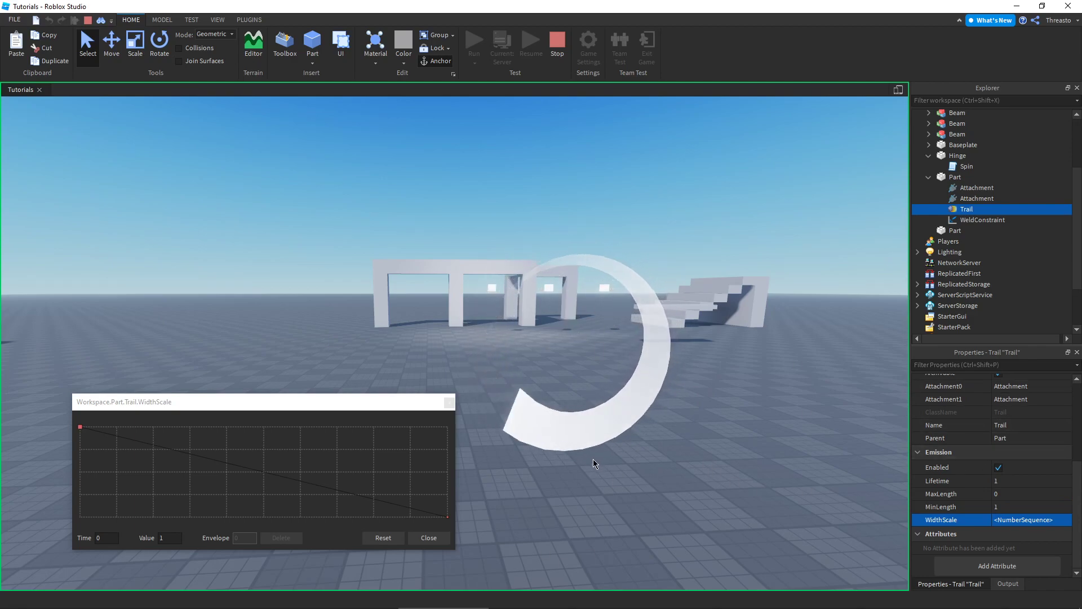
right_drag(592, 457, 592, 452)
Step: Add alternating high and low keypoints along the WidthScale curve, the last with value 0.119 at time 0.913, and close the curve editor
click(150, 496)
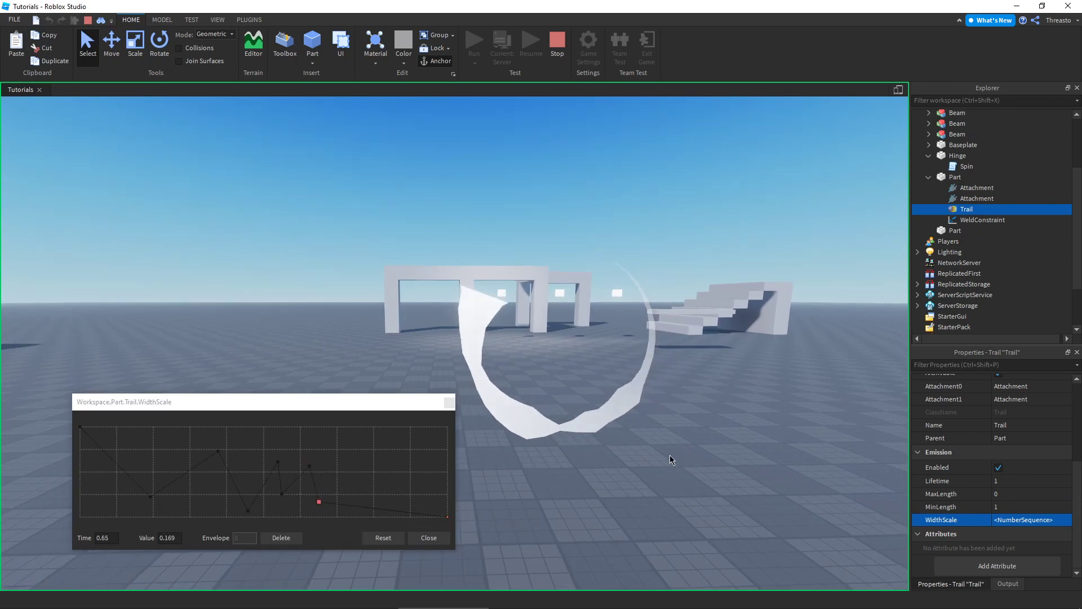
click(350, 442)
click(376, 486)
click(398, 471)
click(415, 506)
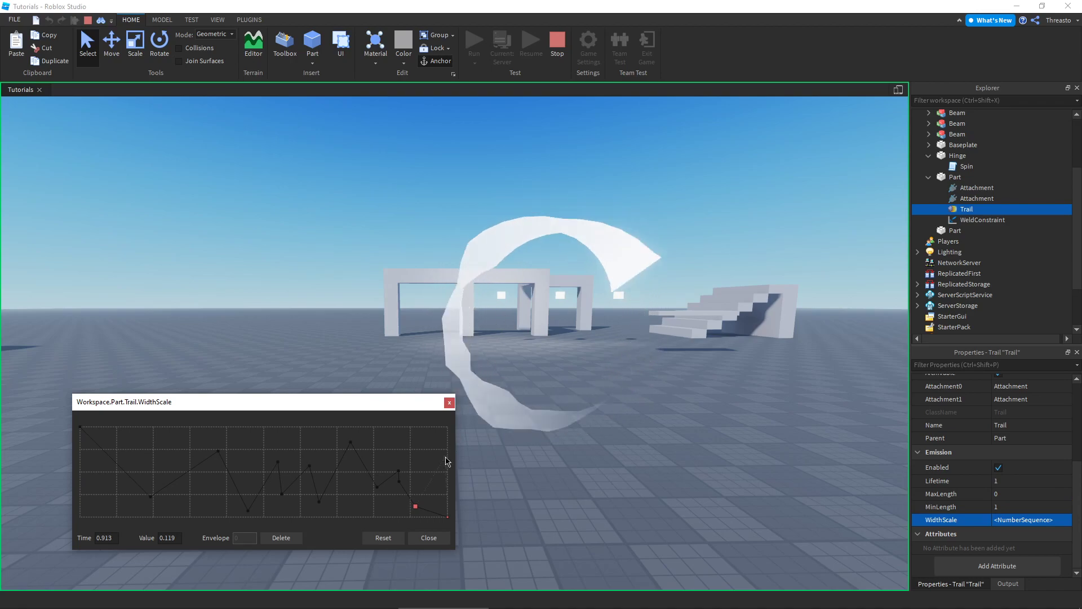
click(424, 538)
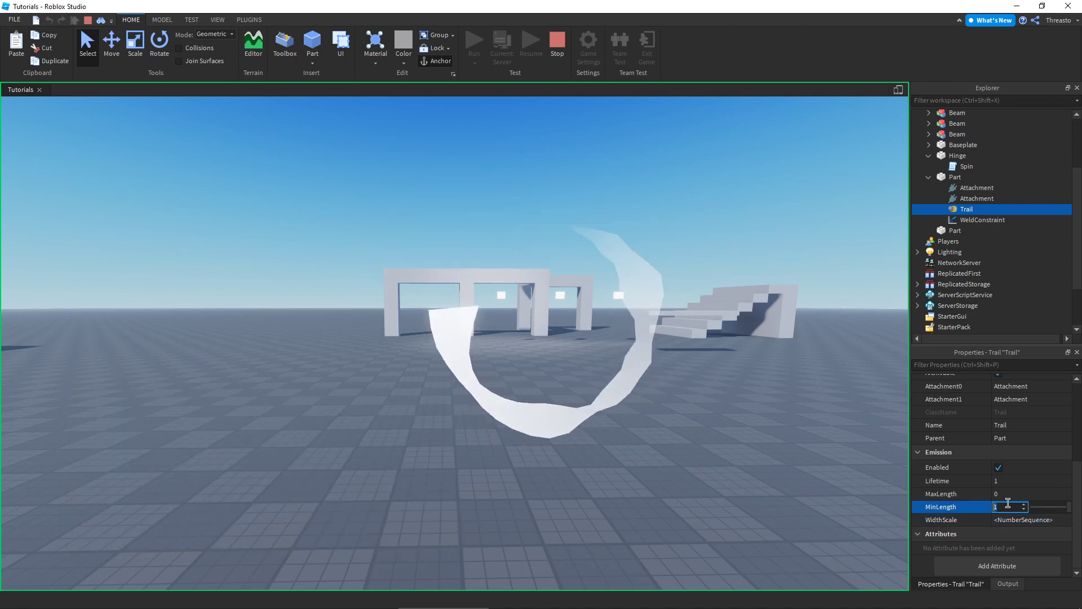